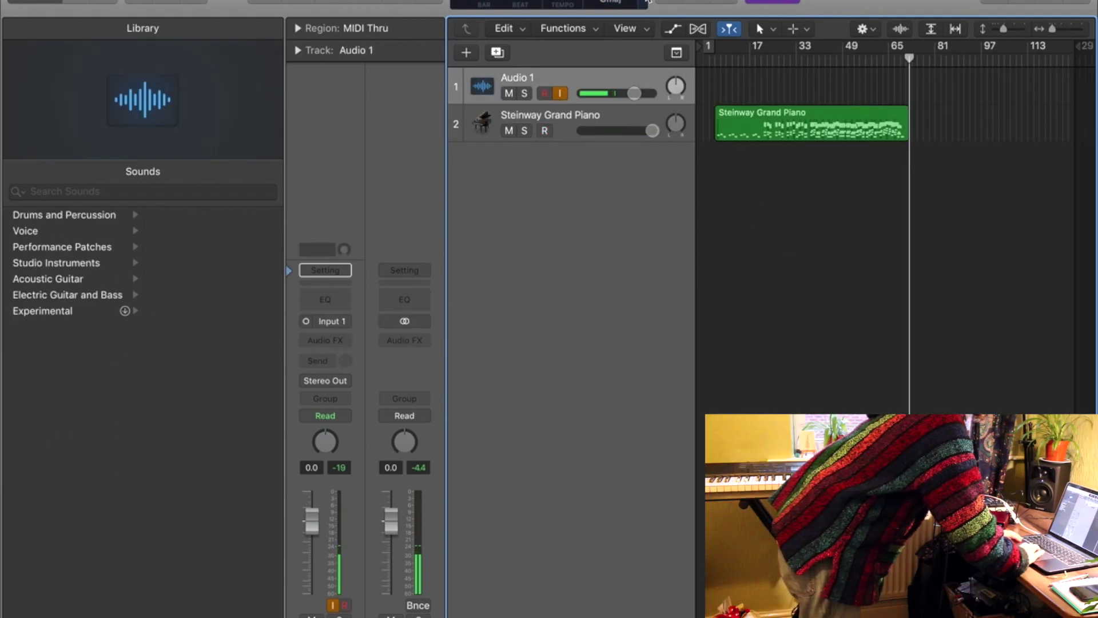
Switch the transport display to beats and time, and move the selected bar 28 piano notes to the start of bar 29.
left_click(649, 2)
left_click(667, 38)
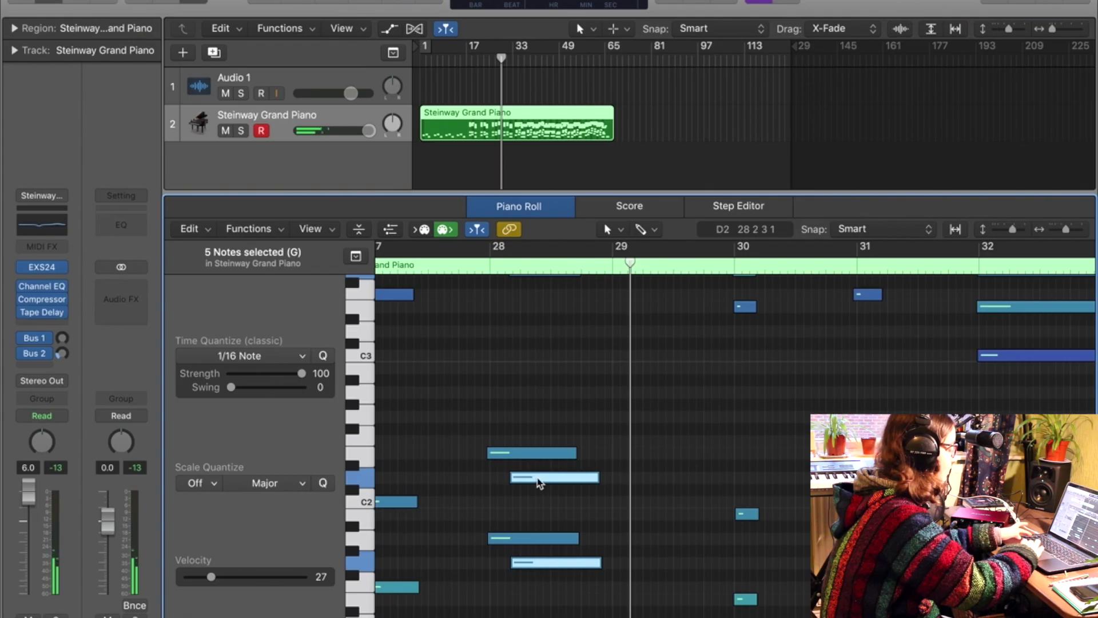
left_click_drag(539, 482, 650, 478)
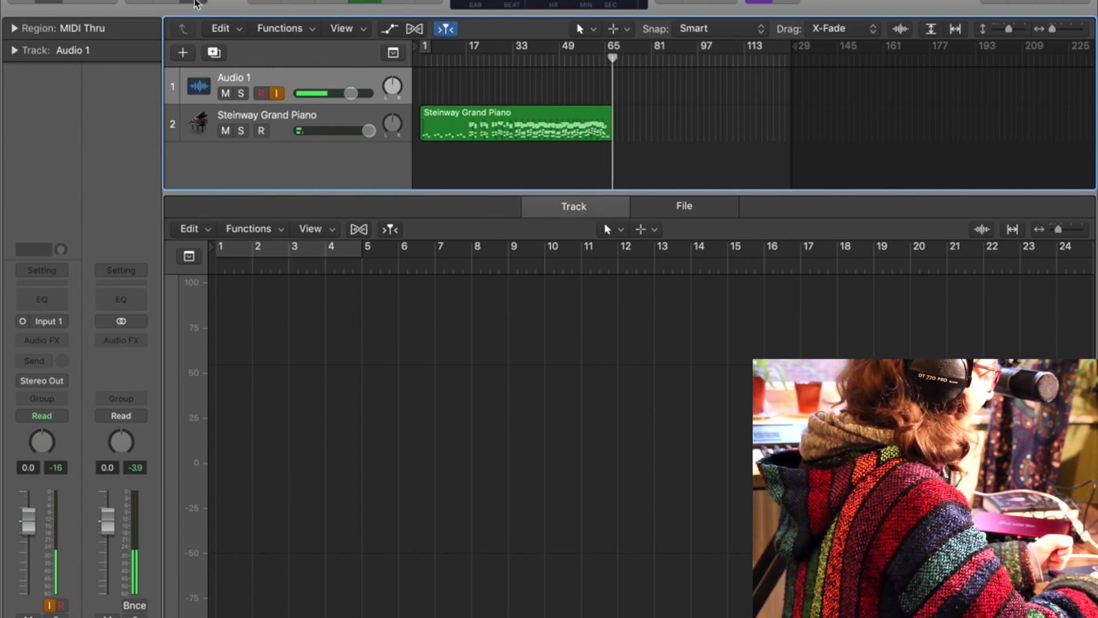
Close the editor, return the playhead to the project start and record a take on the Audio 1 track.
left_click(195, 3)
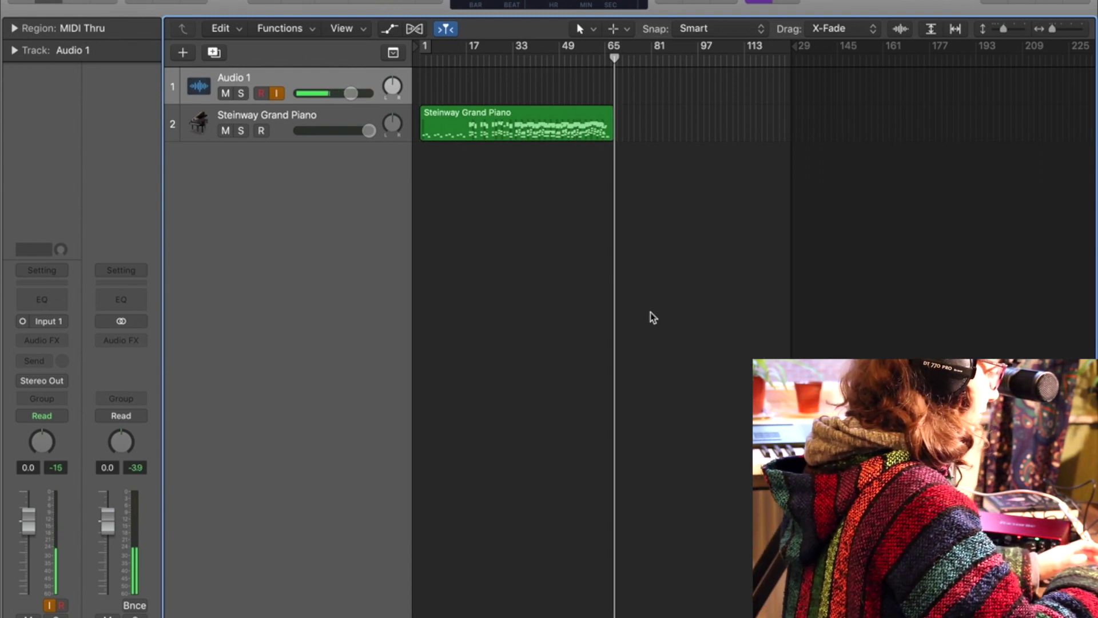
key("Return")
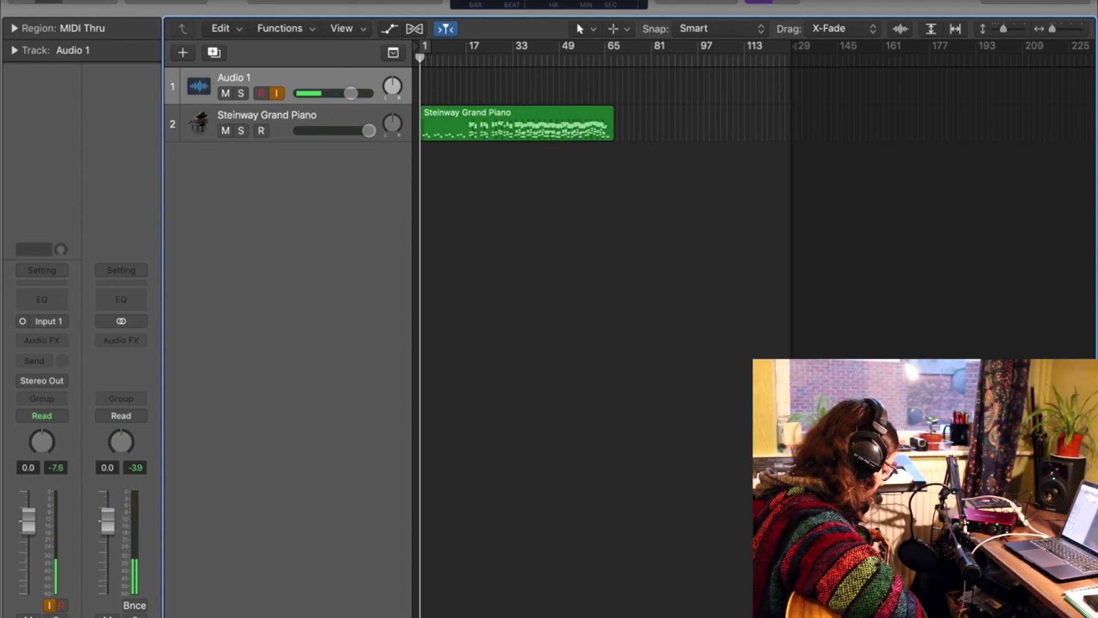
key("r")
Open the Steinway Grand Piano region in the Piano Roll, show bars 24 to 33 and enlarge the editor area.
key("p")
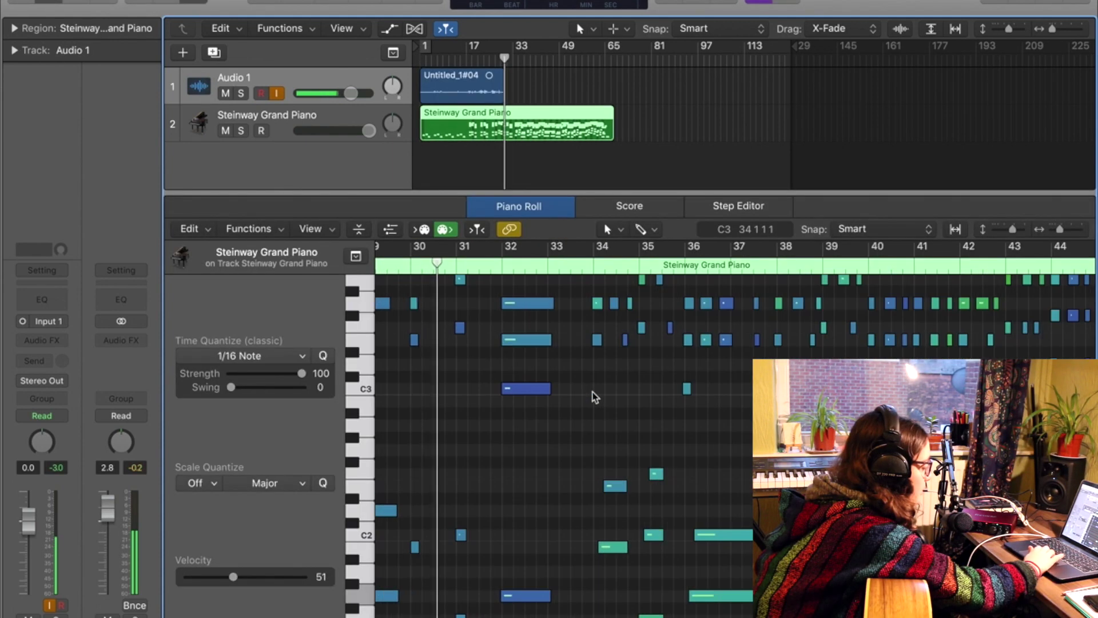
scroll(614, 397, "down", 10)
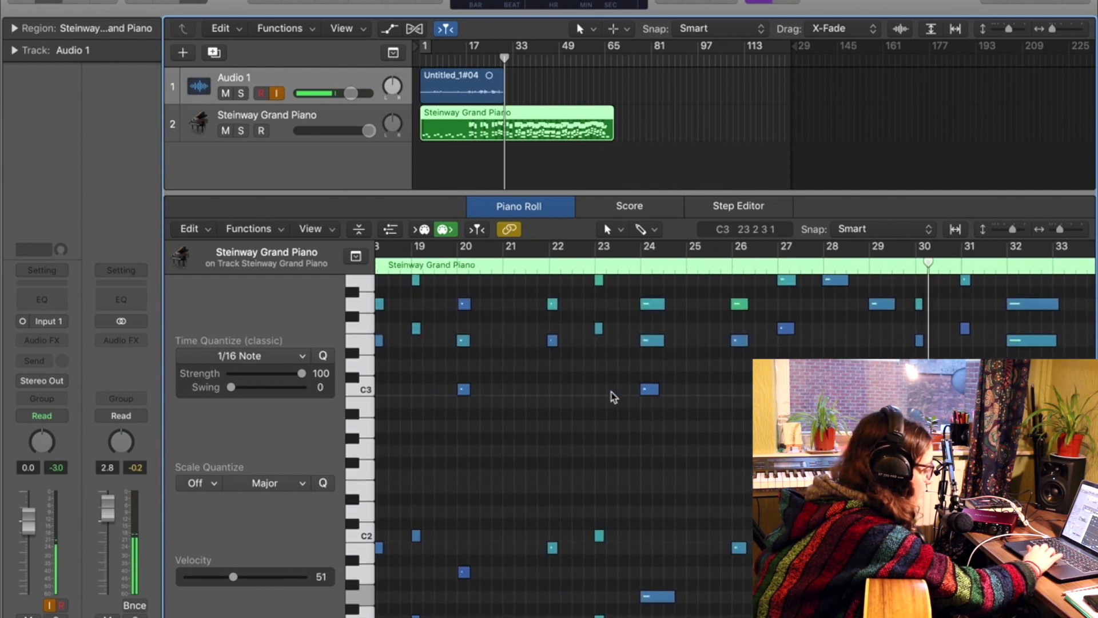
scroll(614, 397, "up", 4)
scroll(614, 396, "up", 10)
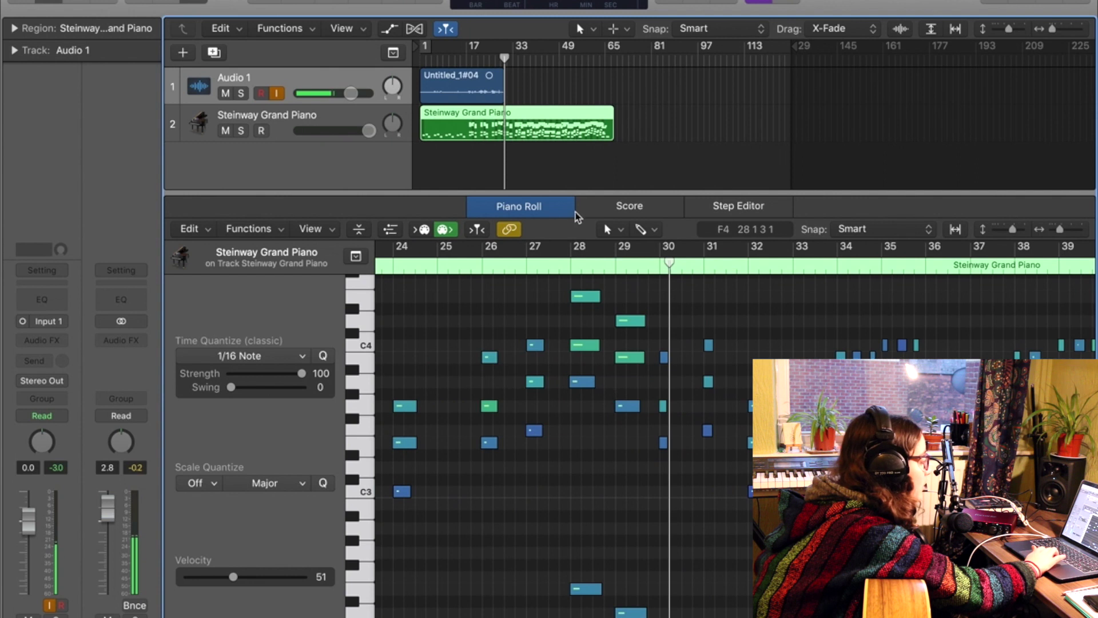
left_click_drag(576, 192, 577, 102)
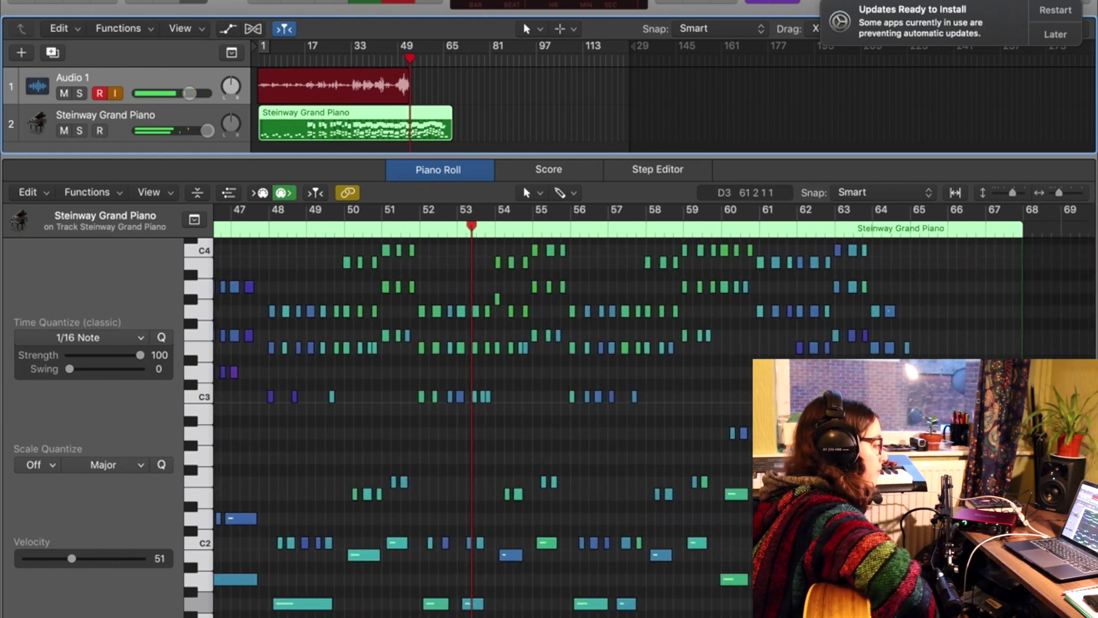
Stop the recording on Audio 1, close the Piano Roll and postpone the update reminder.
key("space")
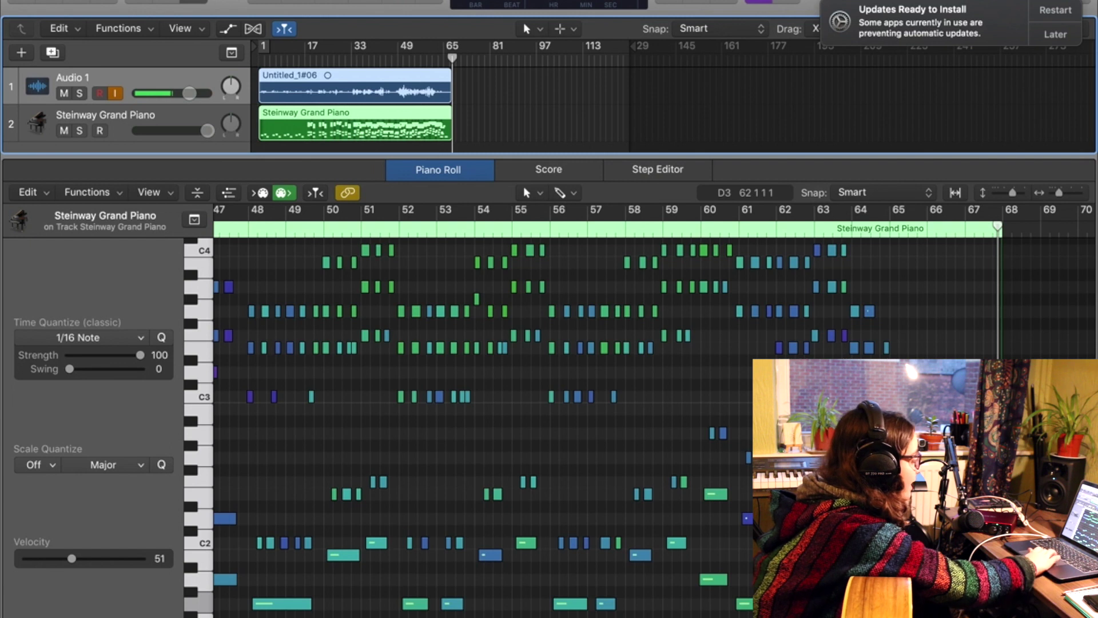
key("e")
left_click(1056, 34)
left_click(1057, 105)
Add new audio tracks below the existing ones and record takes on them over about the first 16 bars.
double_click(122, 191)
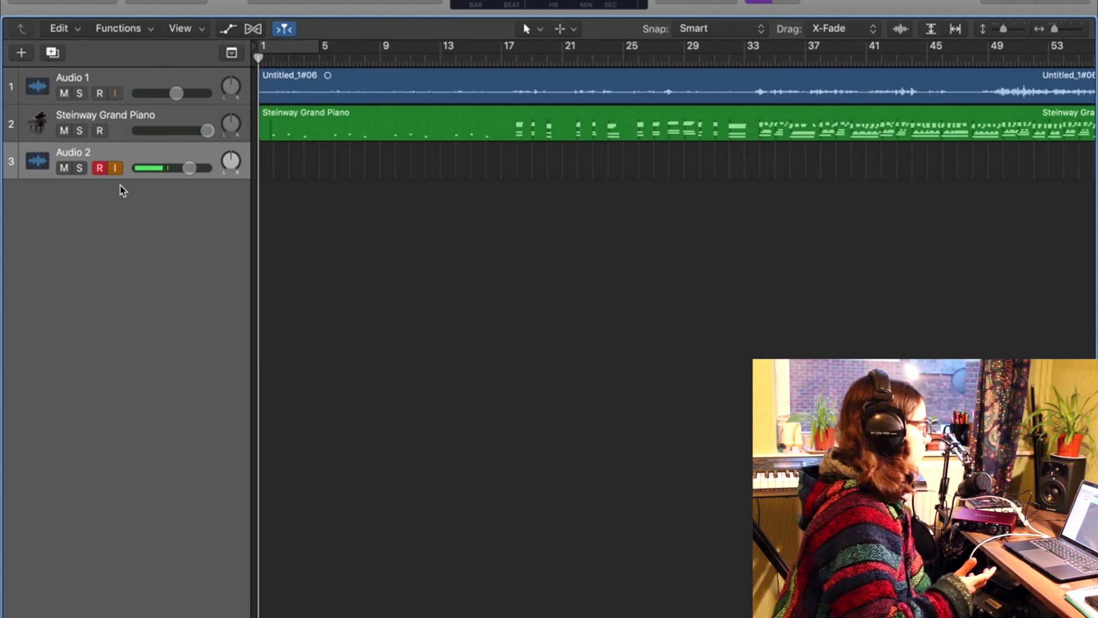
key("super+Left")
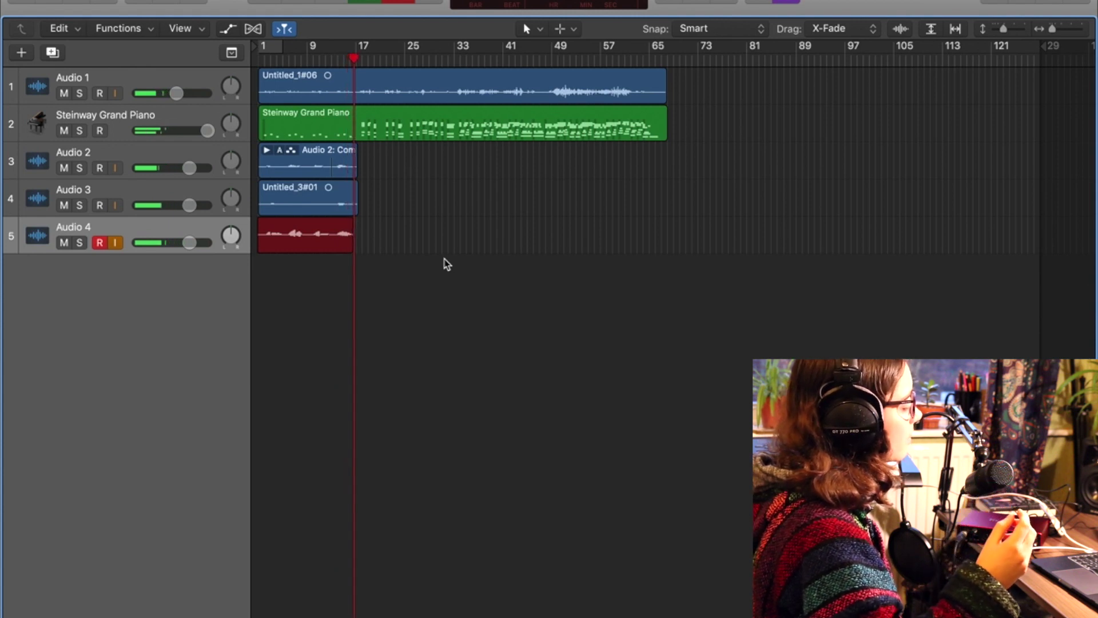
key("space")
double_click(216, 348)
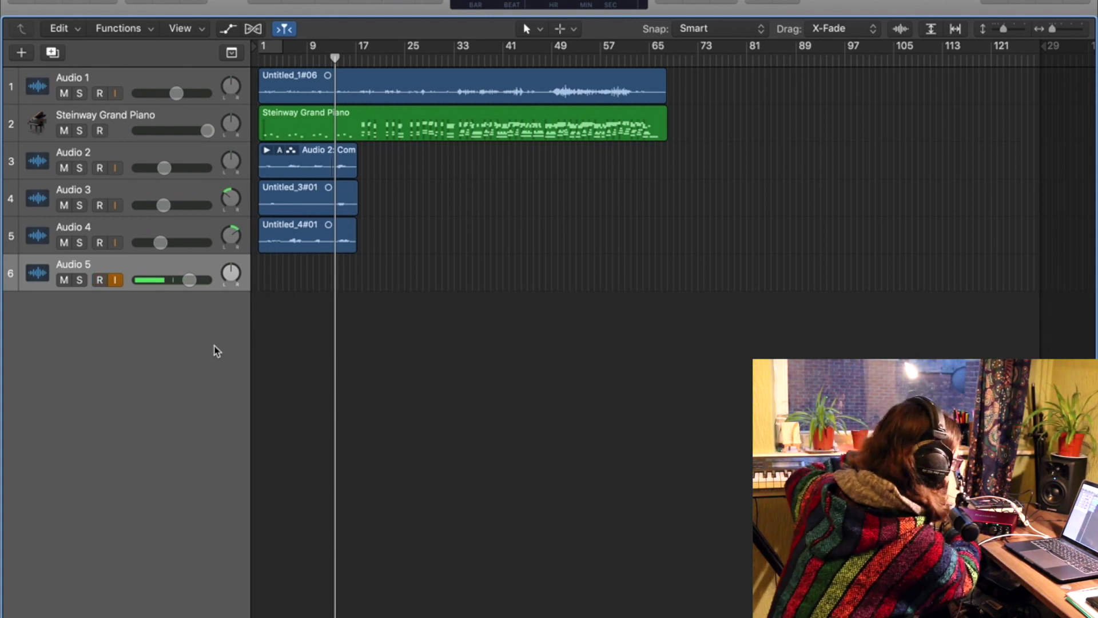
key("r")
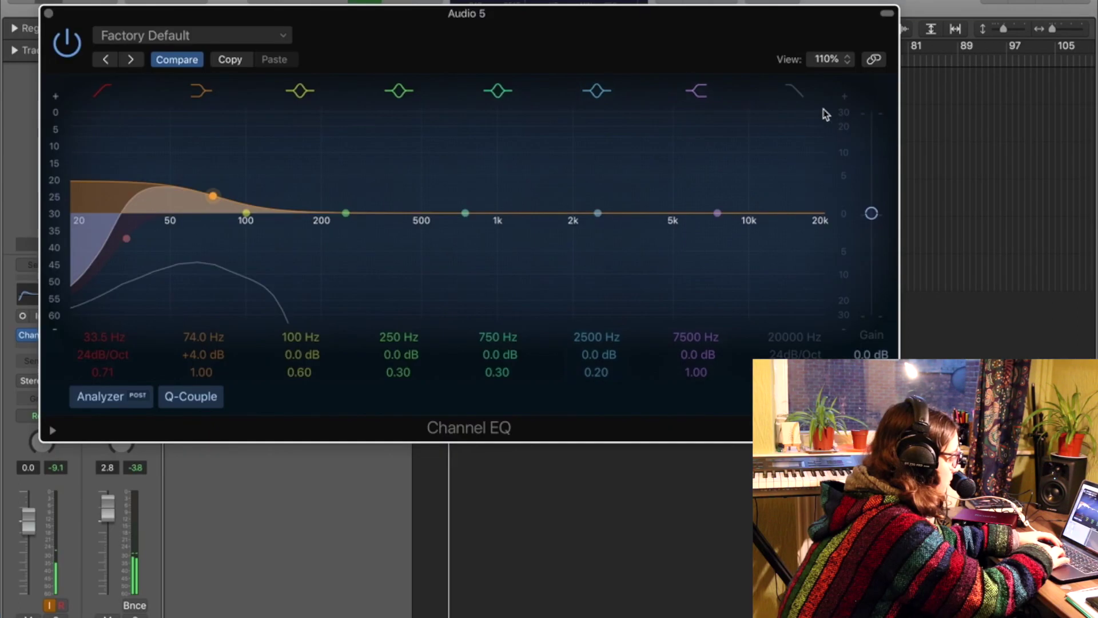
Shape Audio 5's Channel EQ with a high cut at about 2490 Hz and a +3.0 dB boost at 860 Hz.
left_click_drag(822, 216, 544, 216)
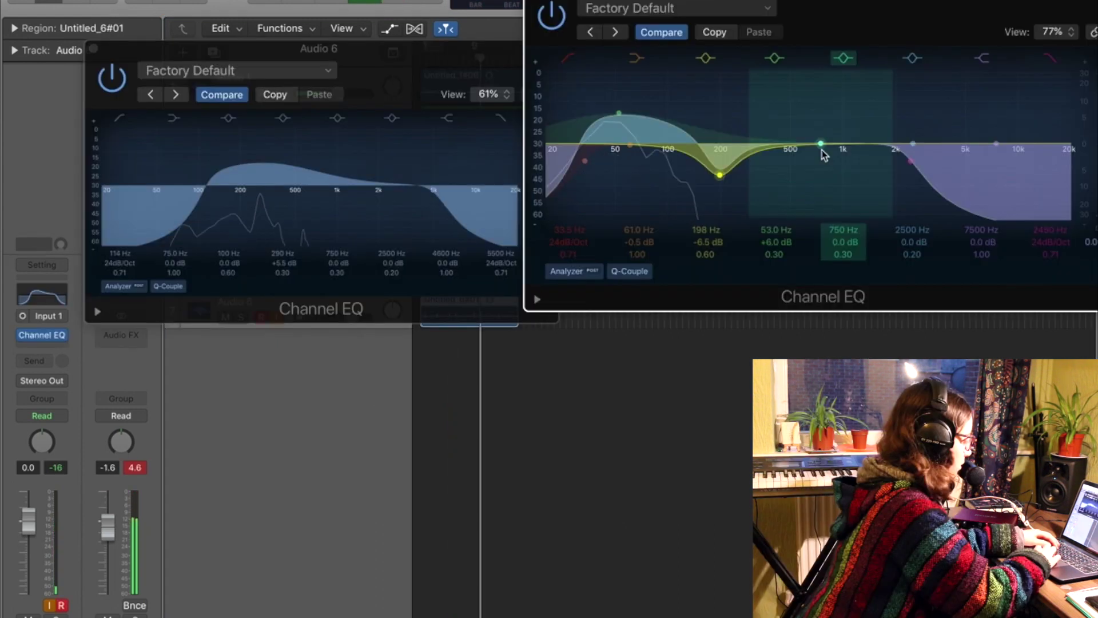
left_click_drag(821, 143, 832, 125)
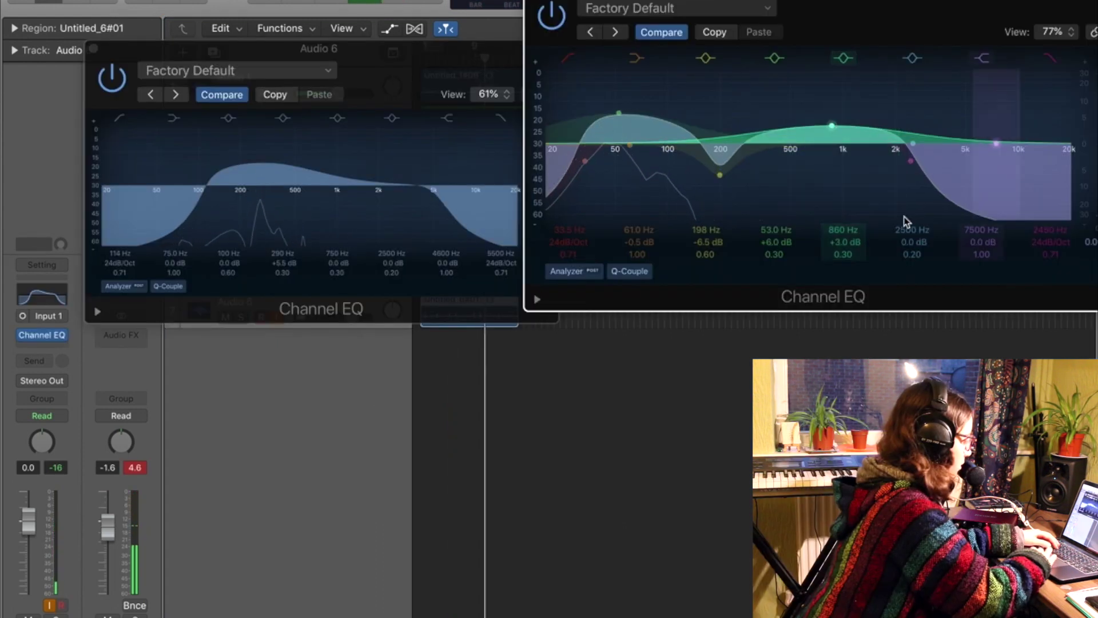
left_click(373, 209)
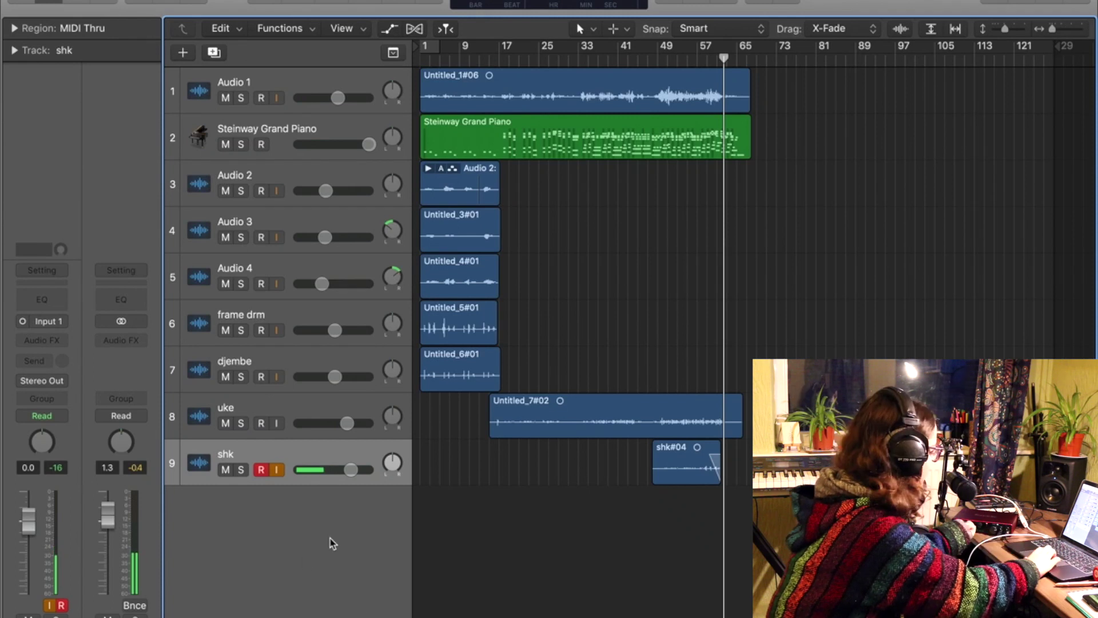
Record takes on the shk track from around bar 17, repositioning the playhead near bar 20 for another take.
key("alt+r")
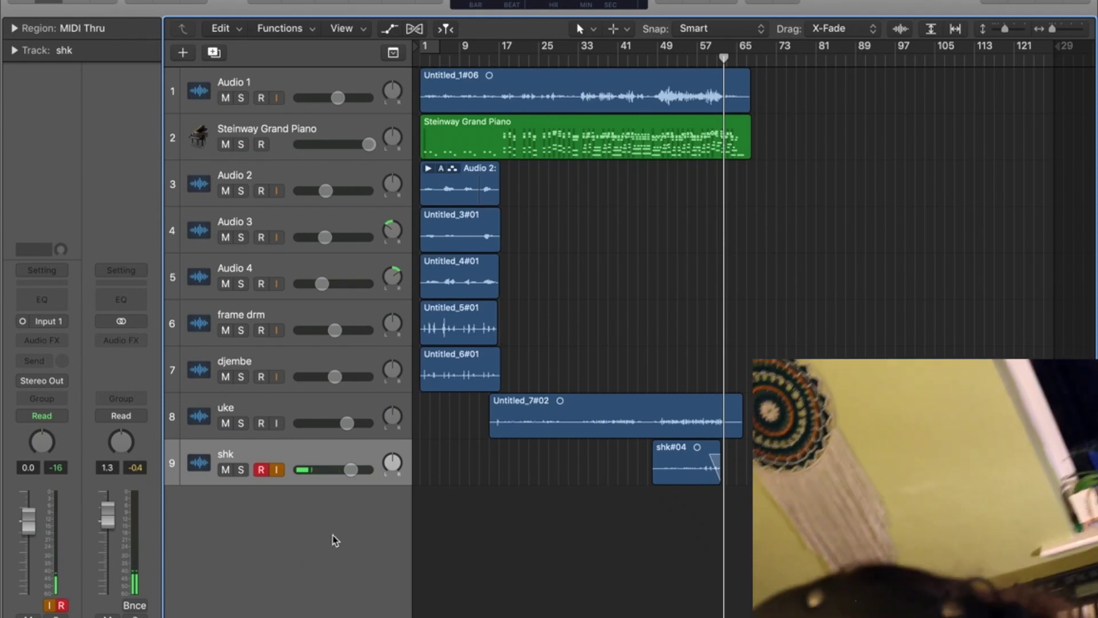
key("alt+r")
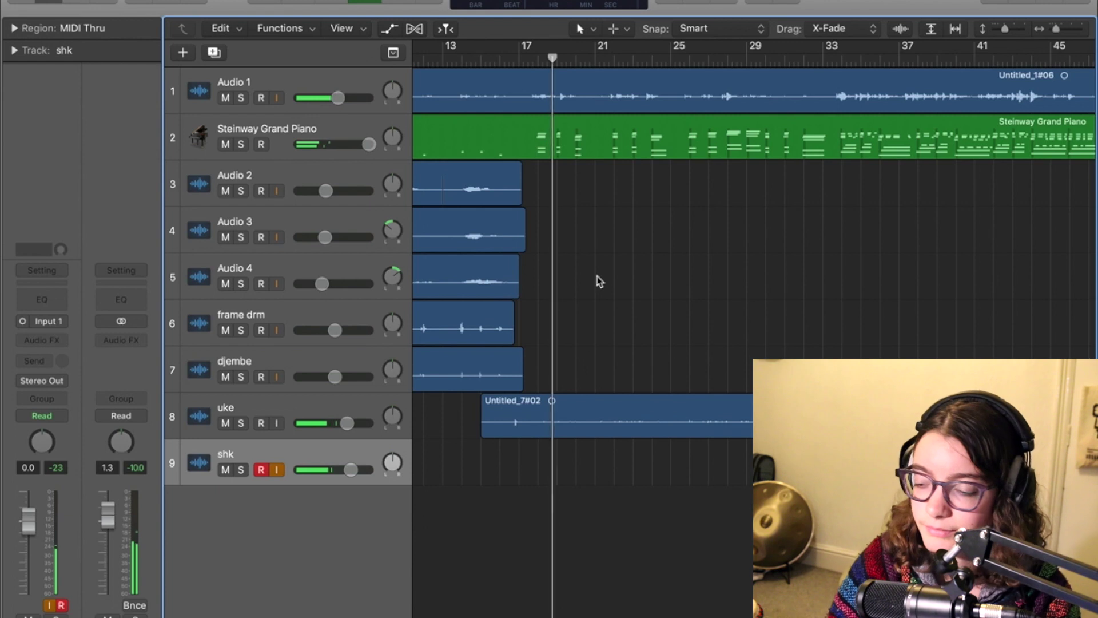
key("r")
key("shift+r")
key("r")
left_click(578, 57)
key("r")
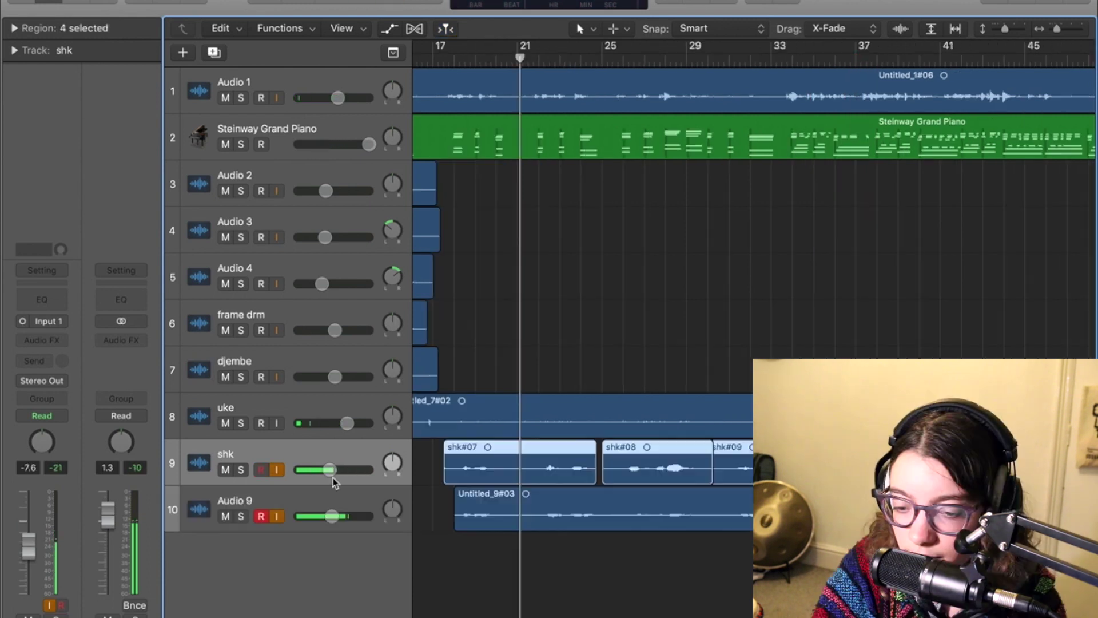
Set the shk track's volume to -3.7 dB and duplicate the track.
mouse_move(351, 470)
left_mouse_down()
mouse_move(320, 471)
mouse_move(340, 474)
left_mouse_up()
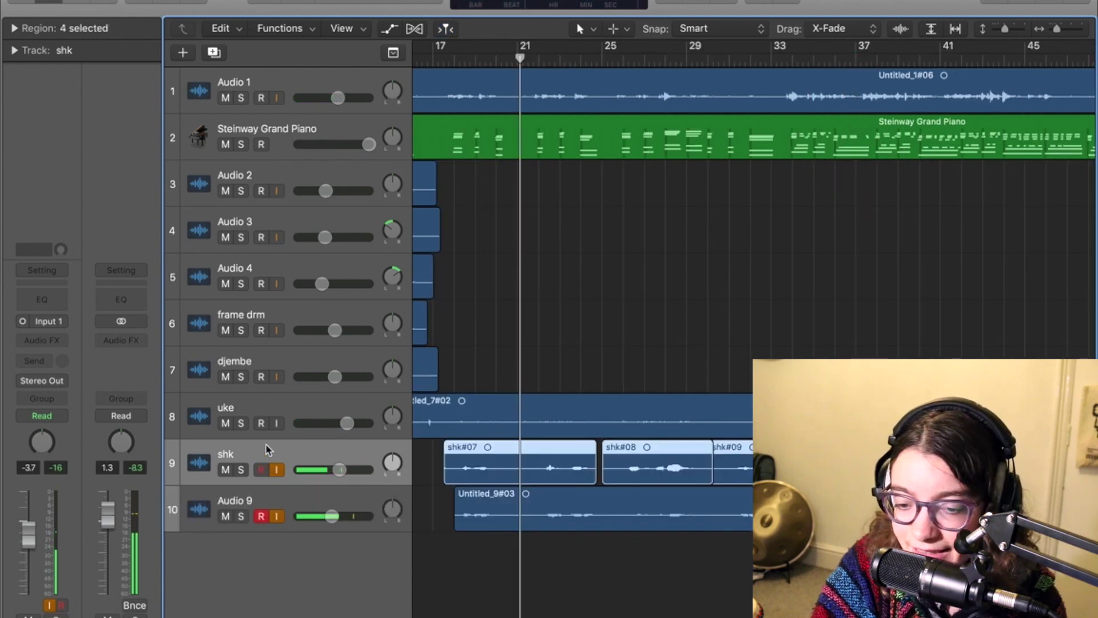
left_click(212, 54)
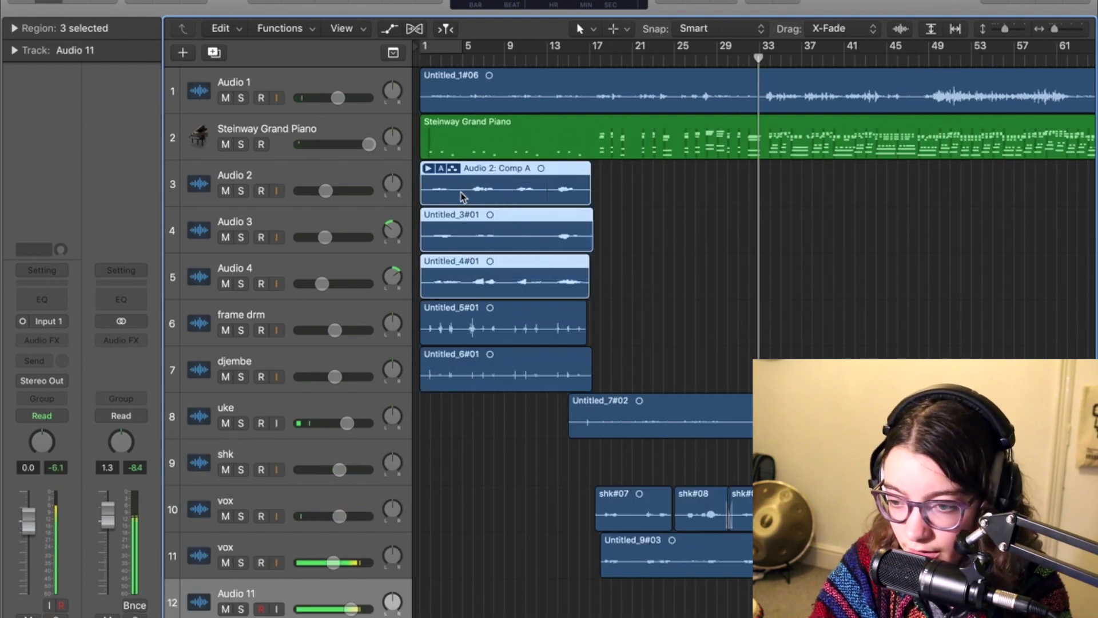
Copy the selected regions on Audio 2, Audio 3 and Audio 4 to bar 17 and play back the transition.
left_click_drag(462, 189, 638, 188)
key("shift+space")
key("super+Right")
key("super+Right")
key("super+Right")
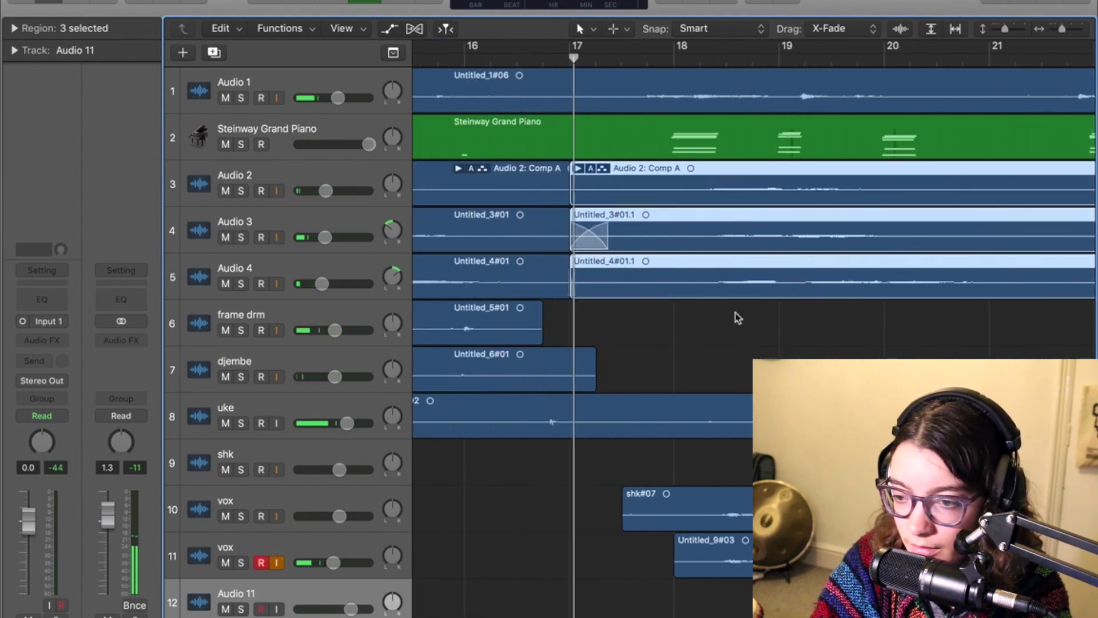
Shorten the djembe region so that it ends at bar 17.
left_click_drag(595, 373, 565, 378)
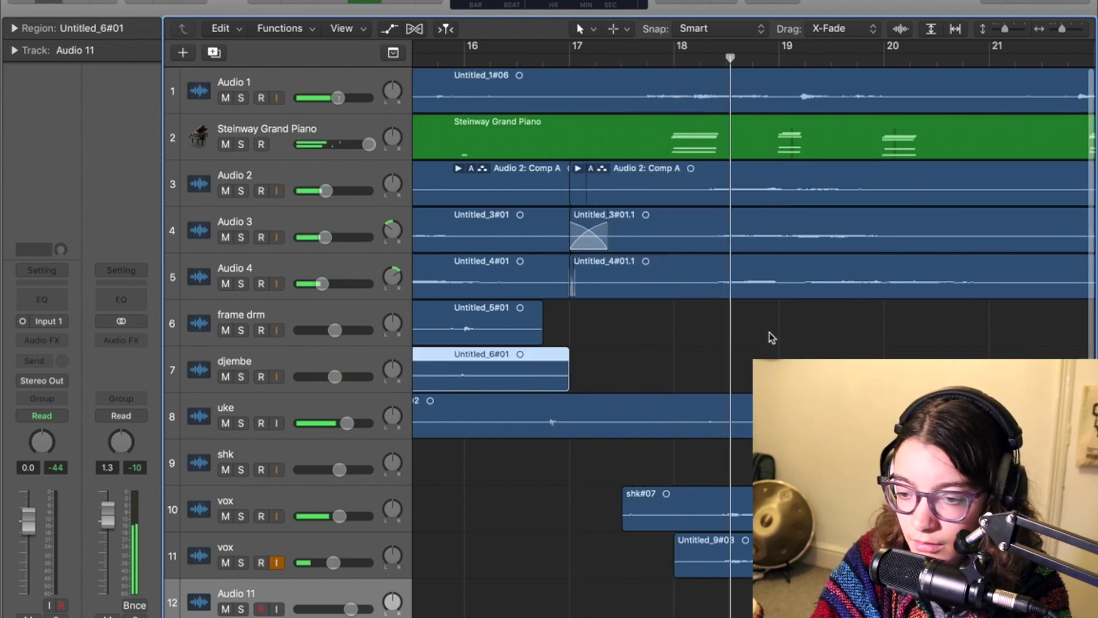
scroll(812, 284, "right", 2)
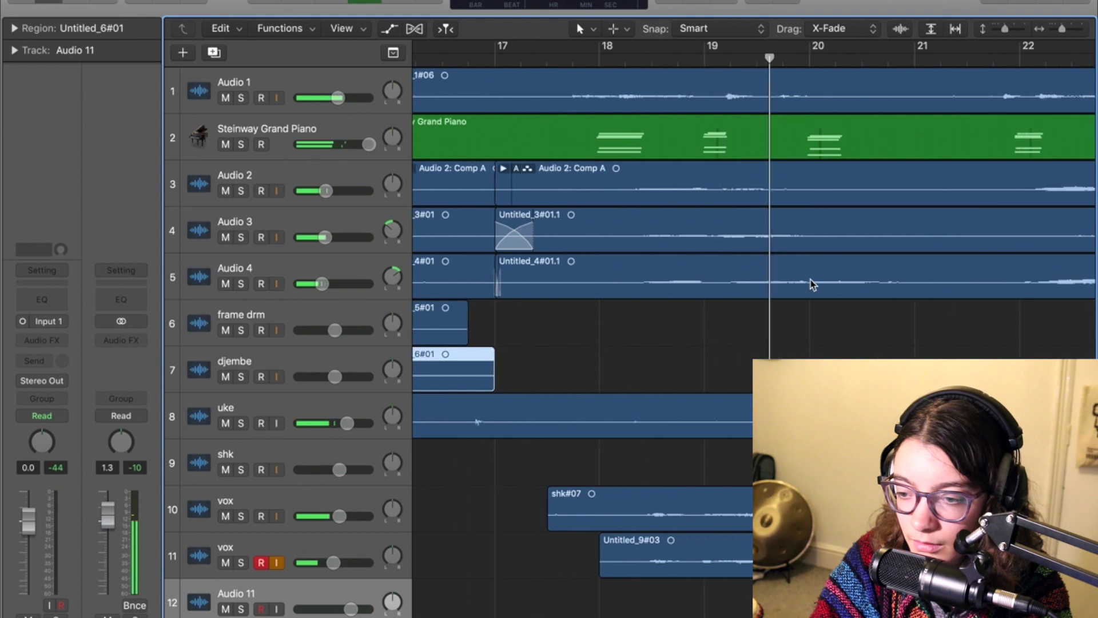
scroll(812, 284, "down", 5)
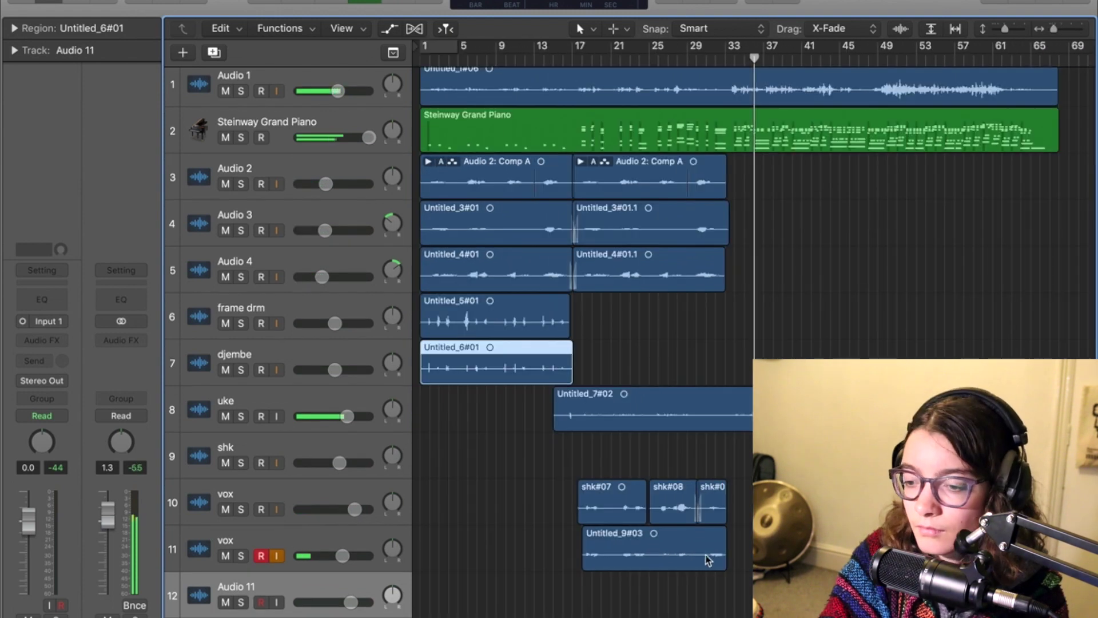
Toggle record-enable on the lower vox track and place the playhead at bar 33.
left_click(261, 555)
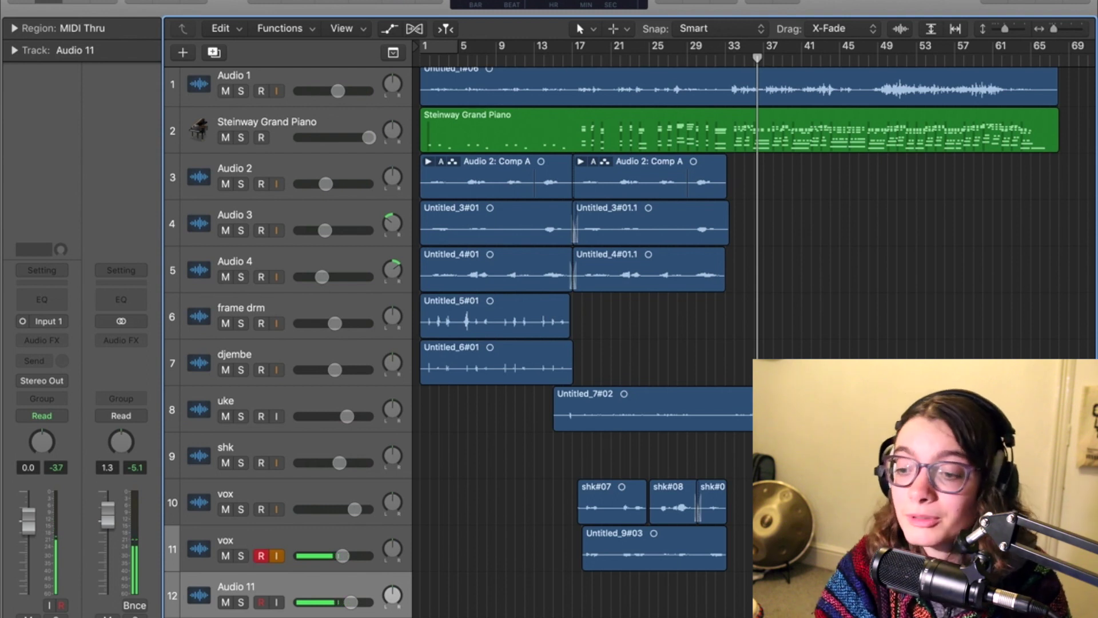
scroll(755, 286, "up", 5)
scroll(755, 286, "down", 4)
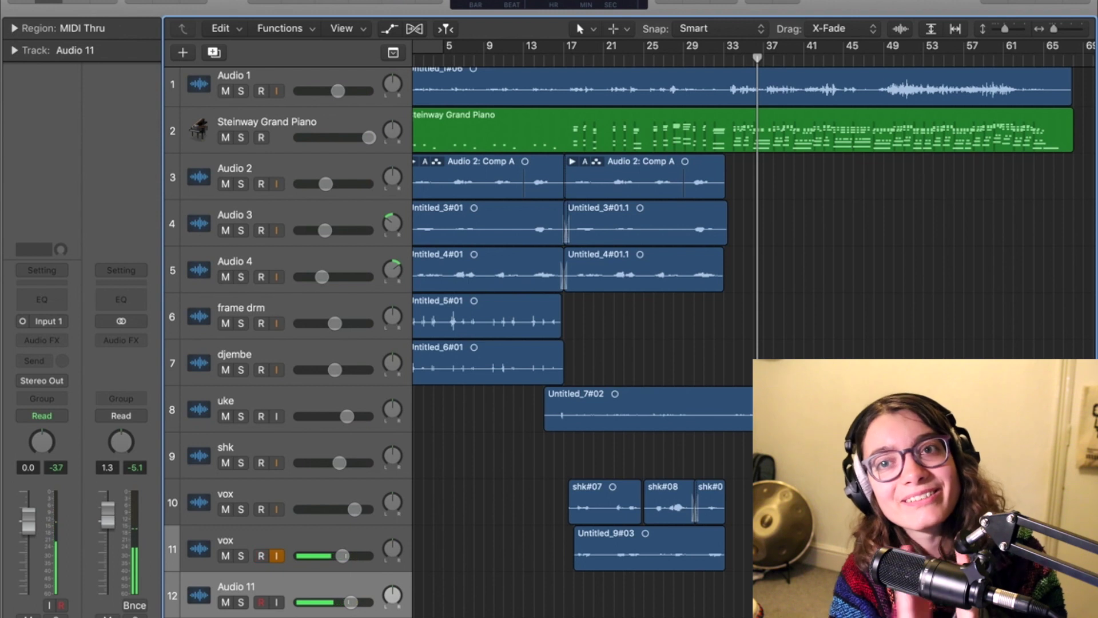
left_click(732, 63)
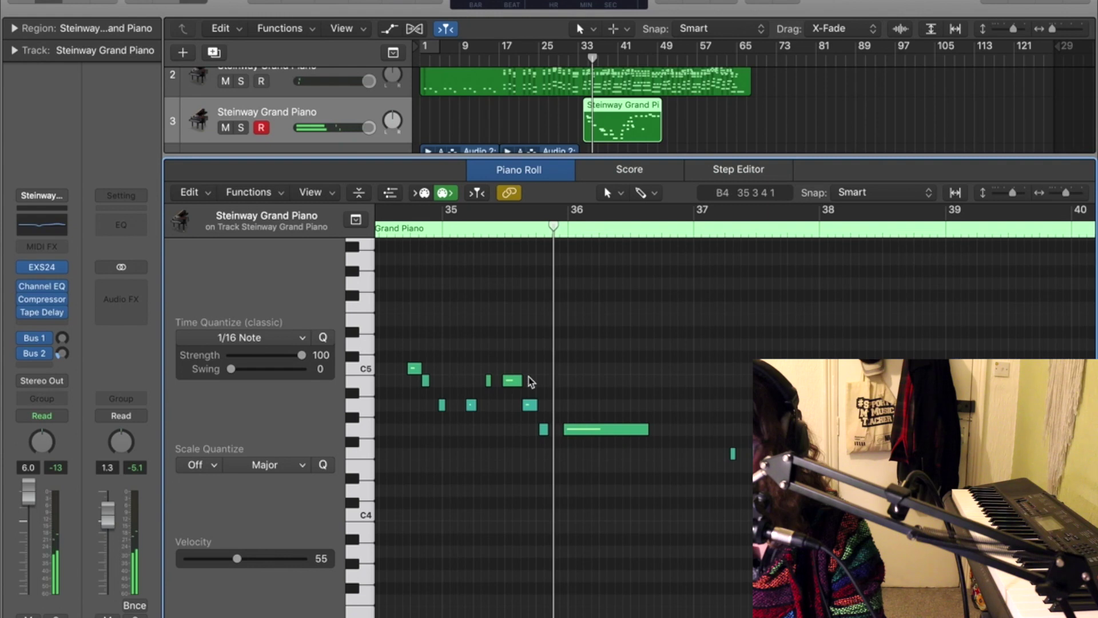
Copy the second set of regions on Audio 2, Audio 3 and Audio 4 from bar 17 to bar 49.
left_click(474, 251)
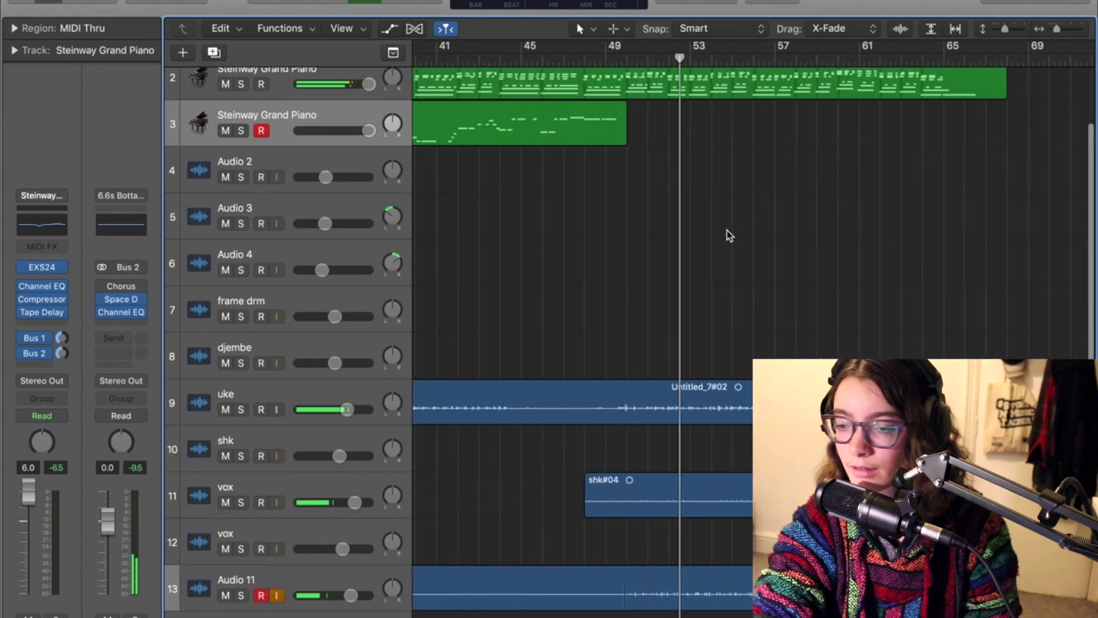
scroll(728, 235, "down", 10)
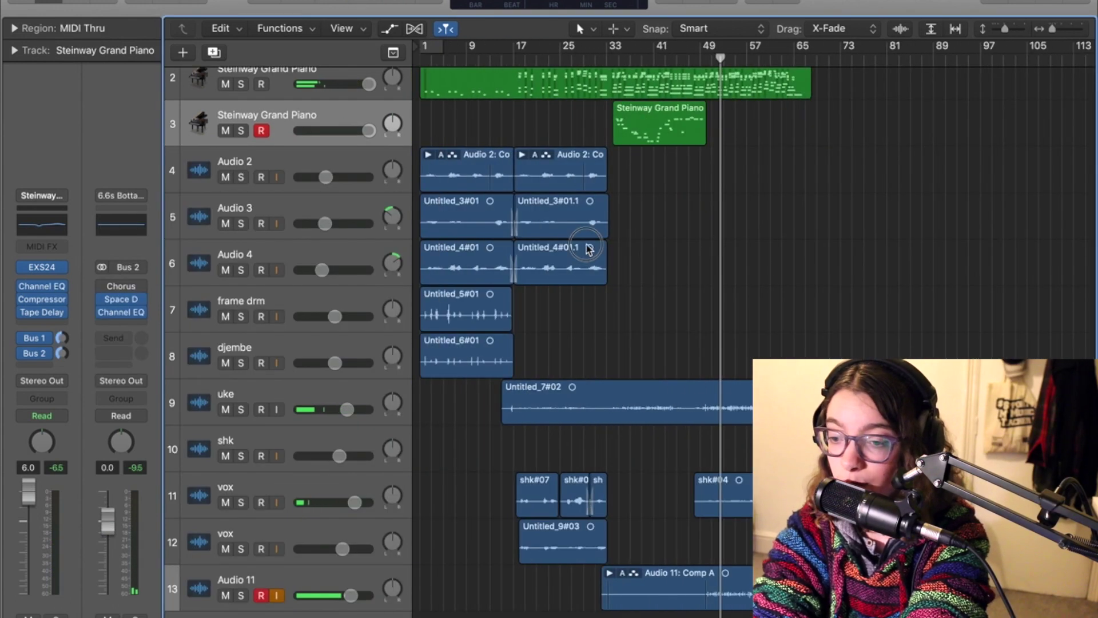
left_click(589, 250)
left_click_drag(555, 207, 743, 207)
Display the volume automation of Audio 2, Audio 3 and Audio 4 around bar 49, and hide it again.
key("z")
key("a")
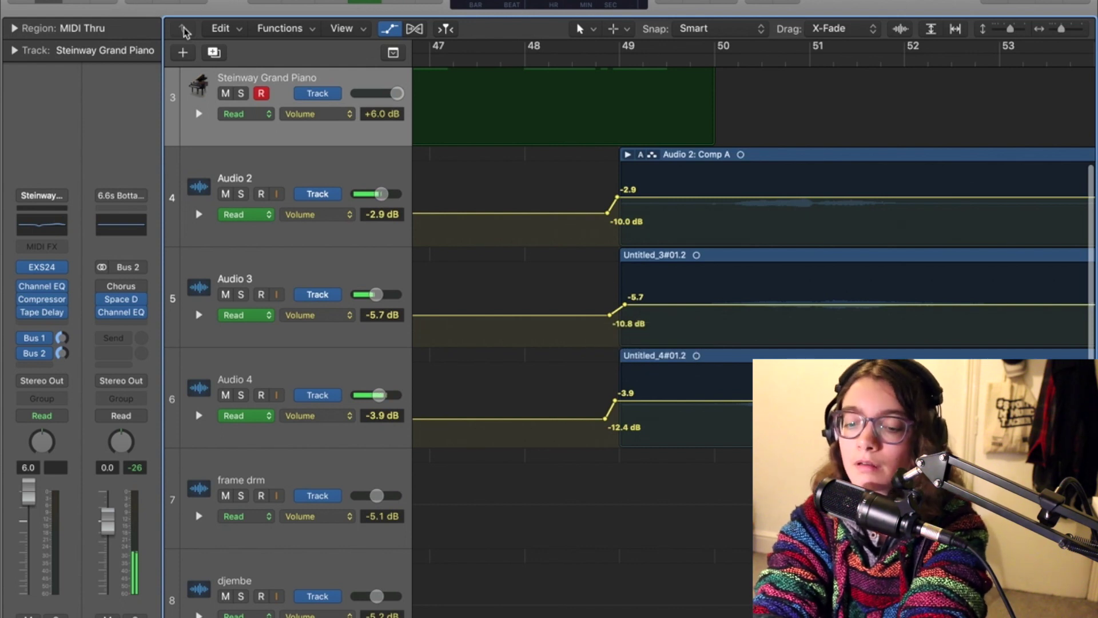
key("a")
scroll(715, 254, "up", 5)
scroll(715, 255, "right", 3)
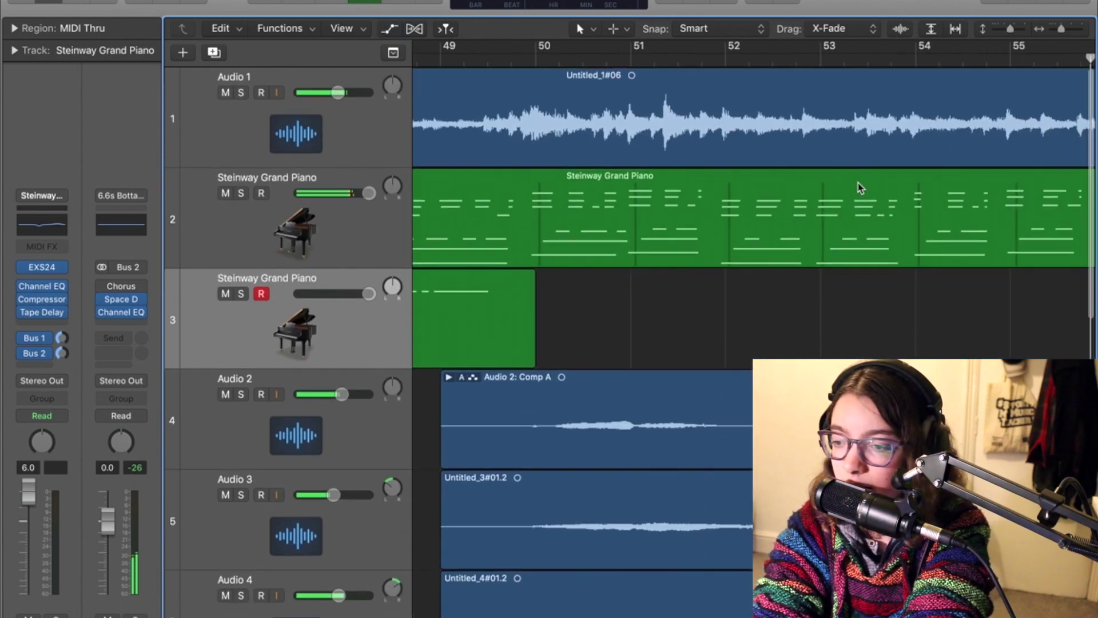
Open the long Steinway Grand Piano region near bar 54 for note editing.
left_click(871, 225)
double_click(871, 226)
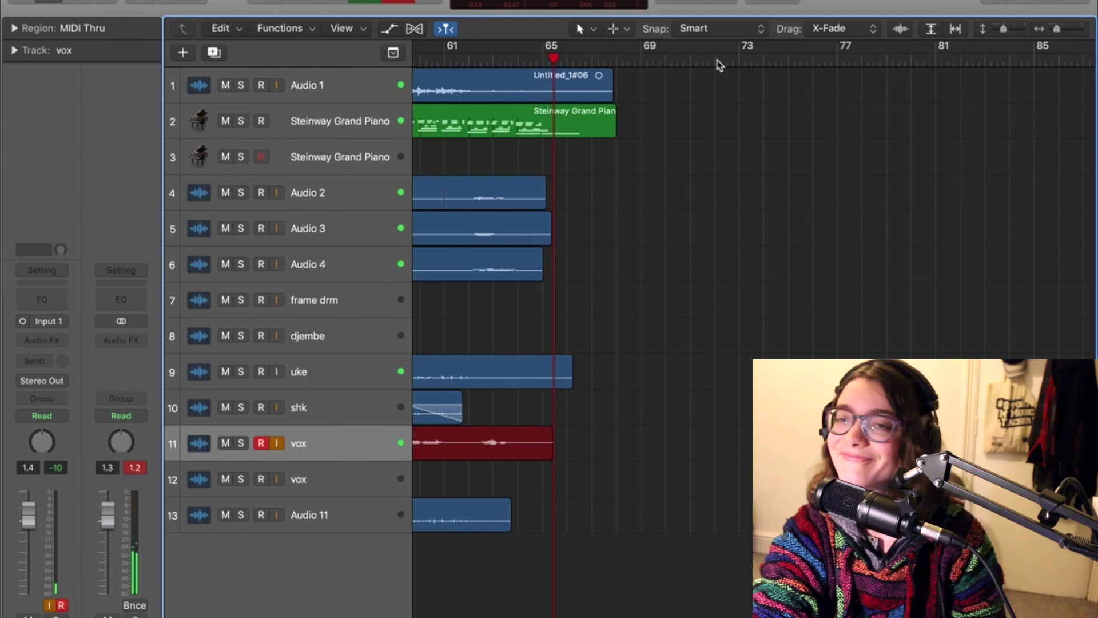
Stop the recording on the upper vox track just past bar 65 and move the playhead back to mid-song.
key("space")
scroll(584, 295, "left", 5)
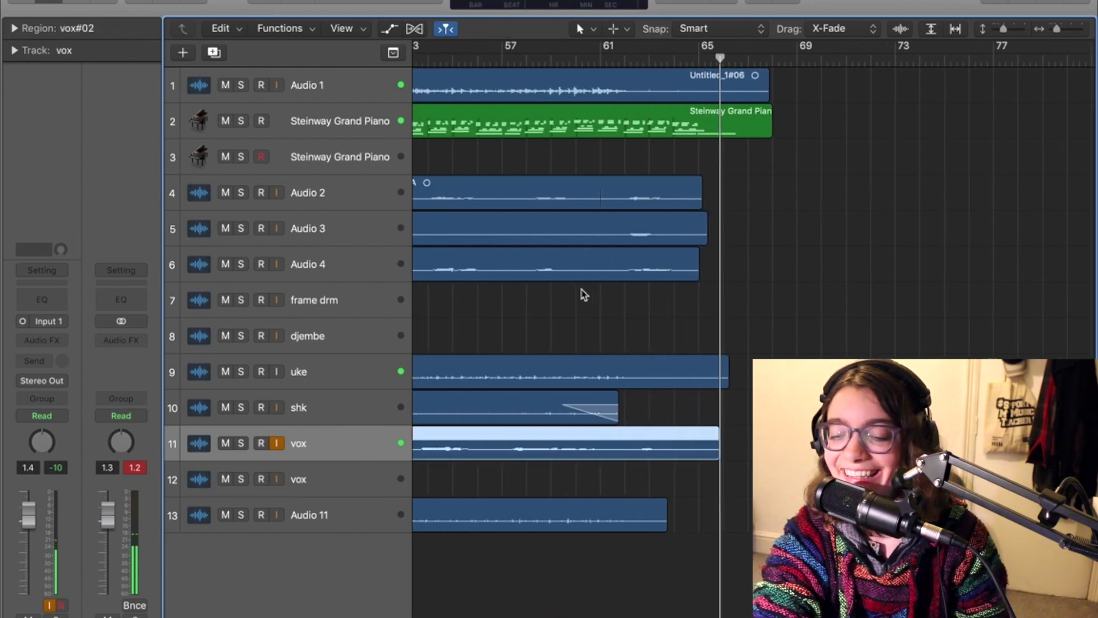
scroll(584, 295, "down", 5)
left_click(669, 58)
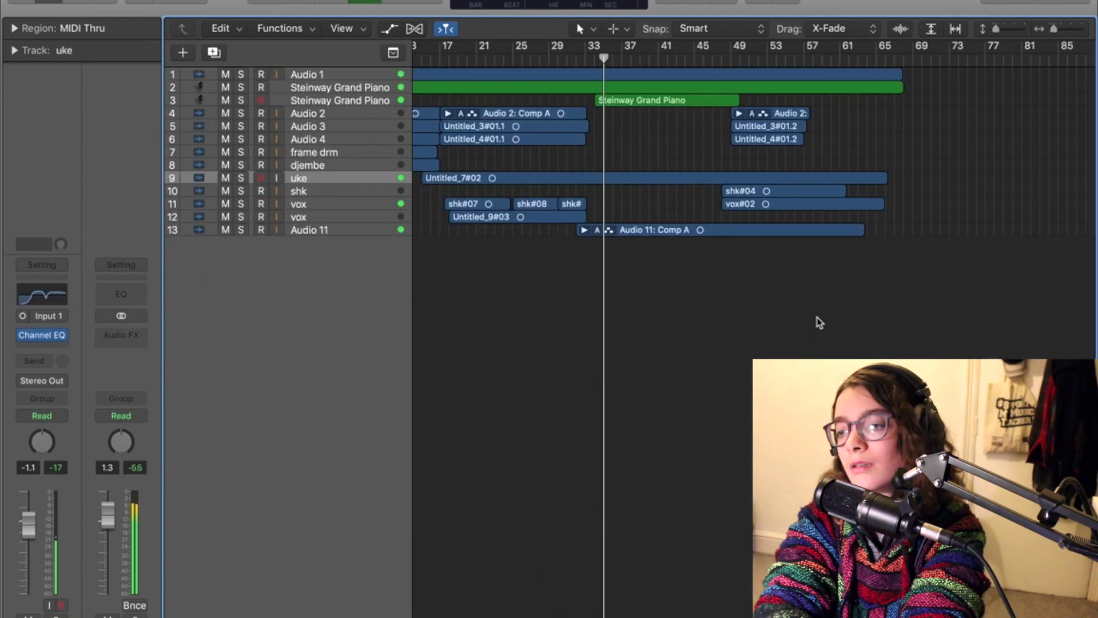
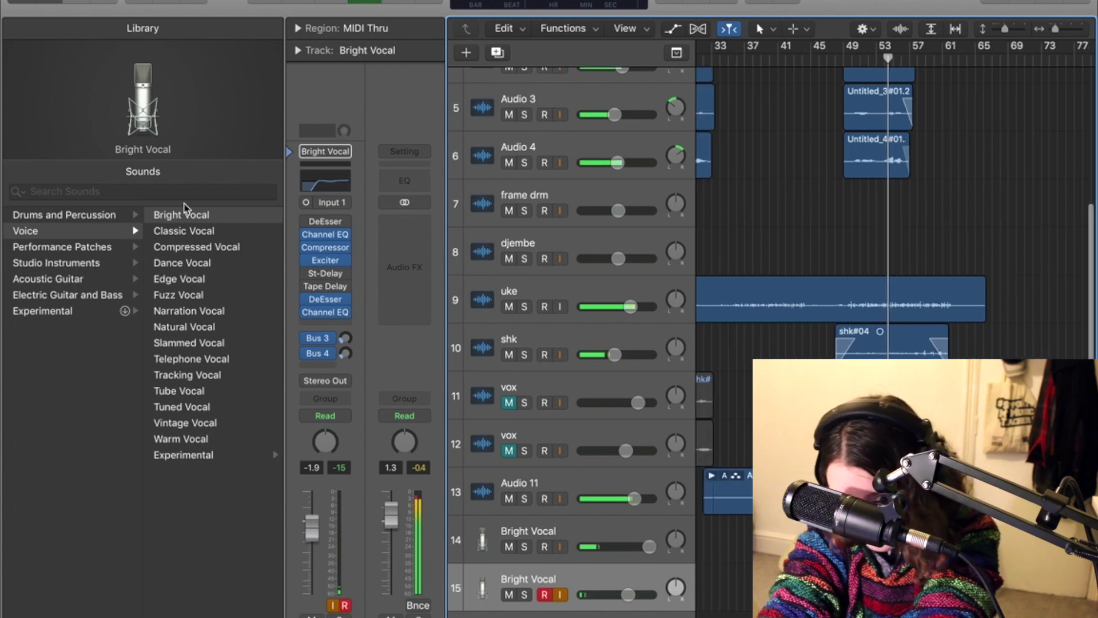
Hide the sound library and play back the song from the beginning and from just before bar 33.
key("y")
scroll(526, 279, "left", 10)
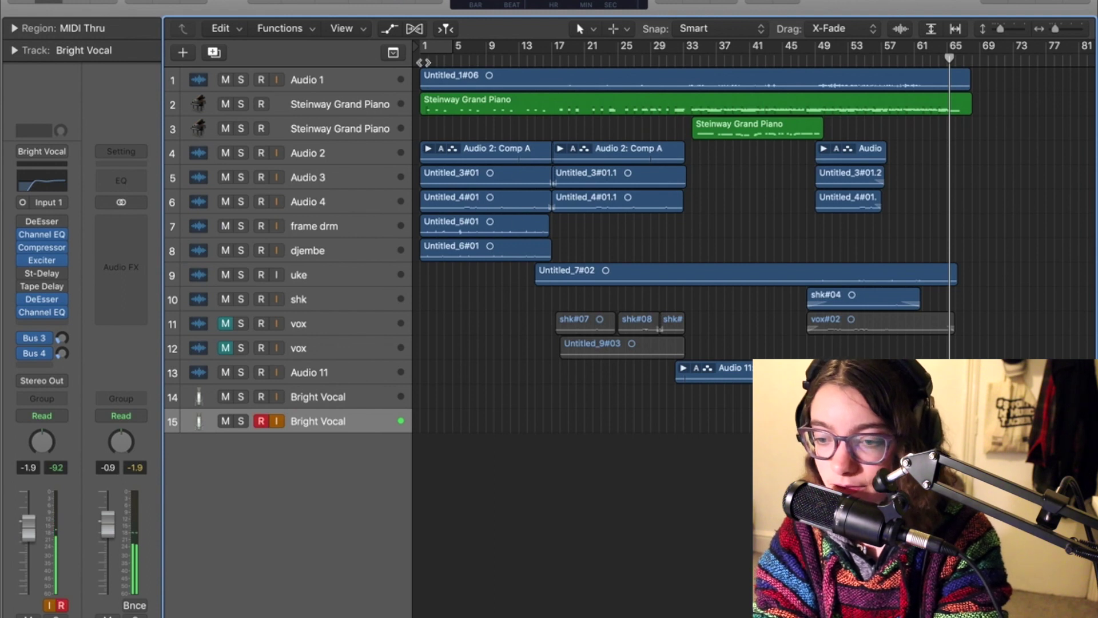
key("Return")
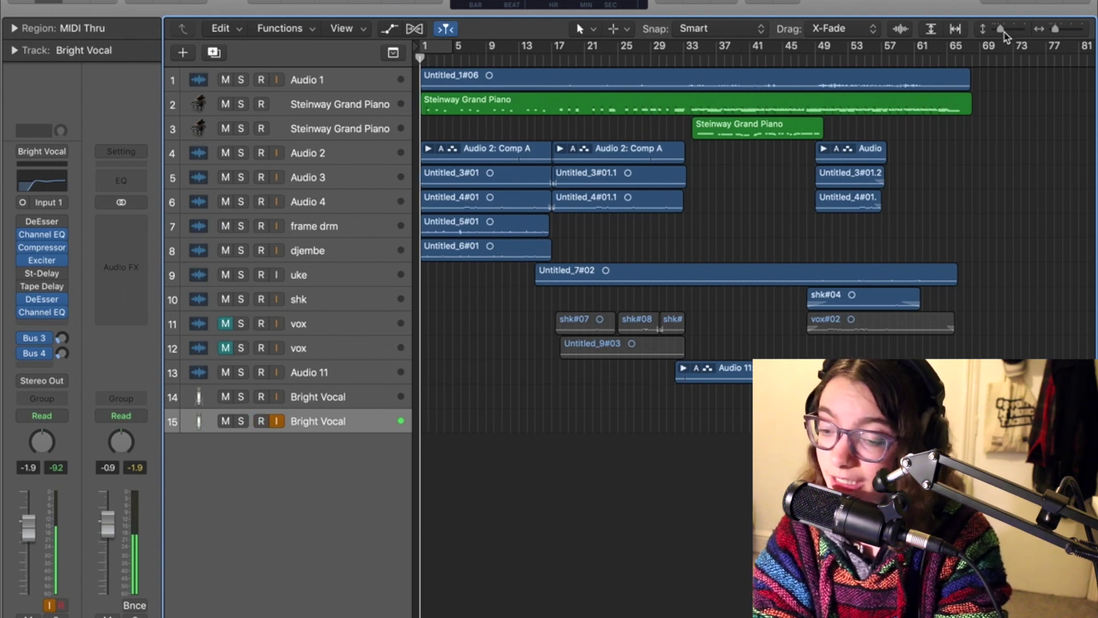
left_click_drag(1006, 35, 1008, 36)
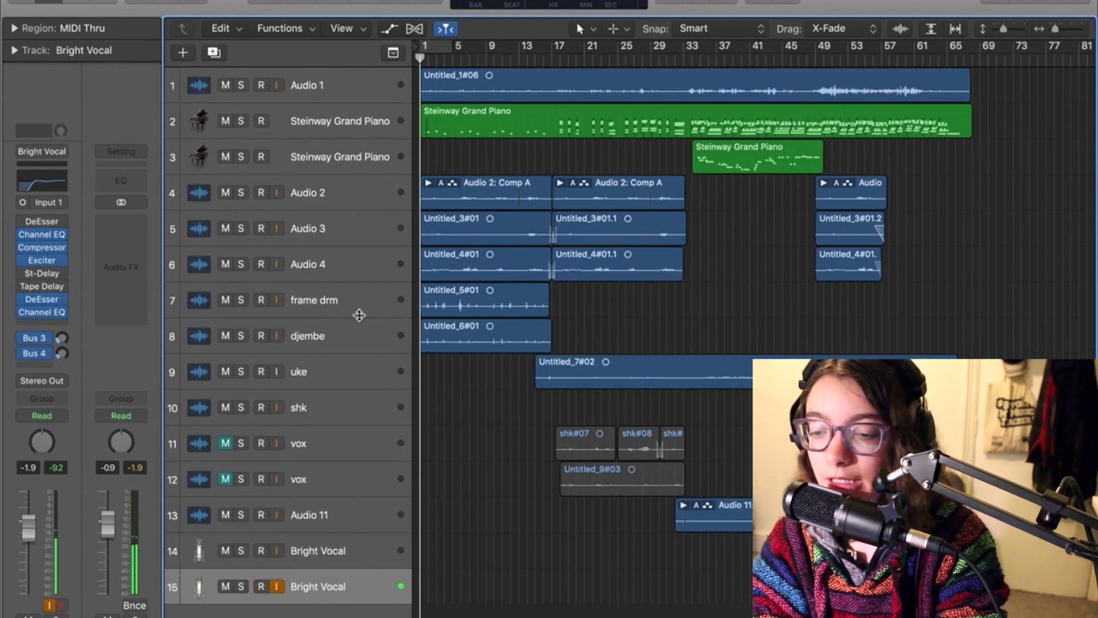
key("super+Up")
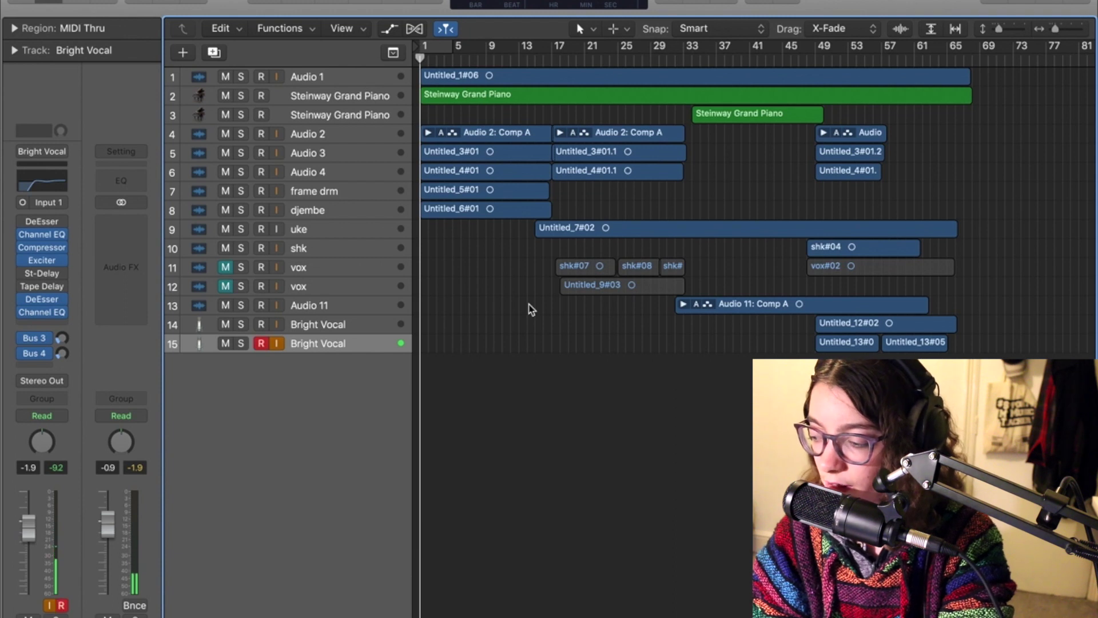
key("super+Down")
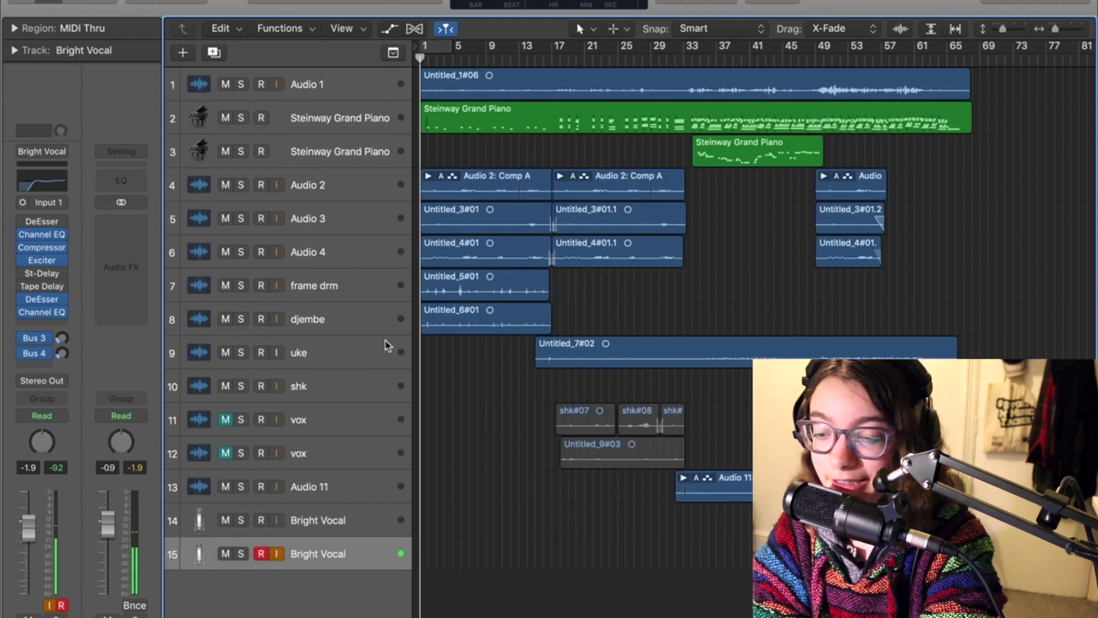
key("space")
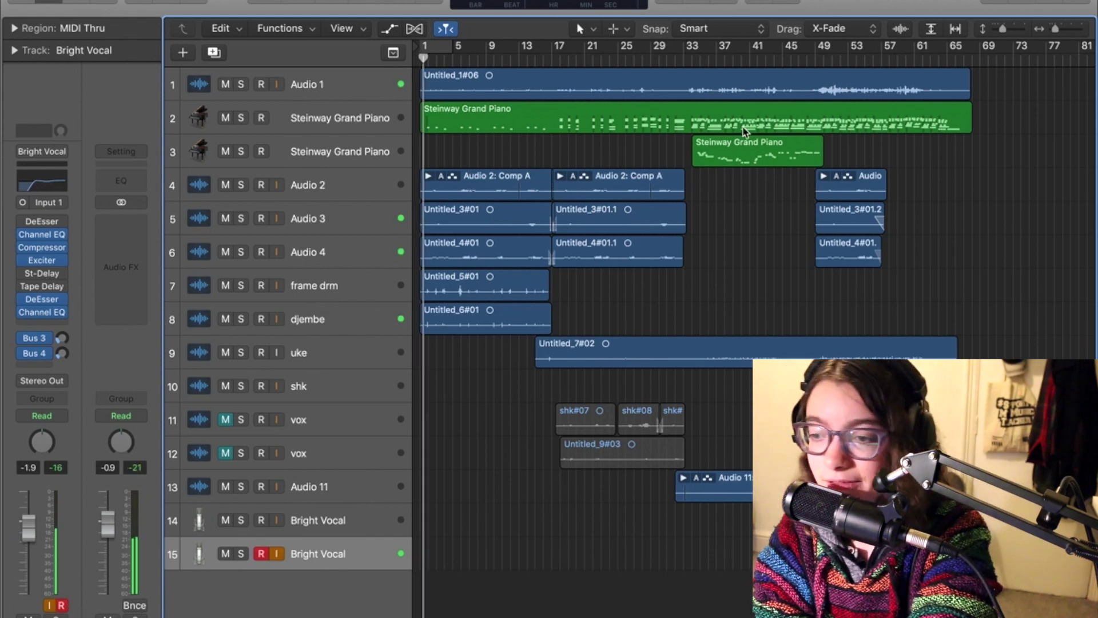
left_click(698, 57)
left_click_drag(698, 154, 682, 153)
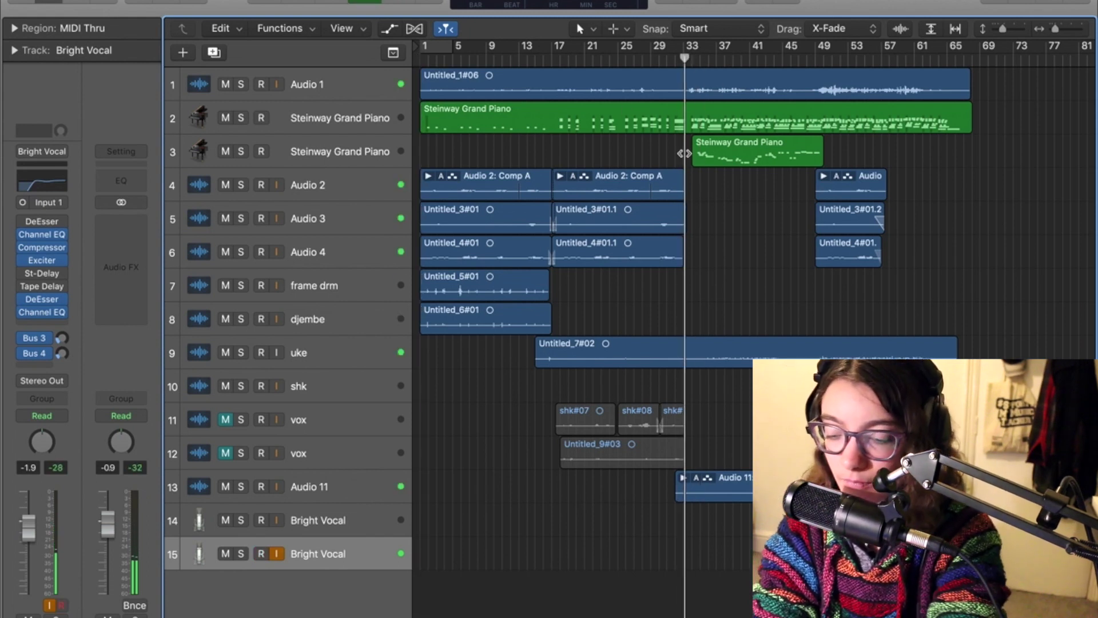
Add a software instrument track and load the Glockenspiel sound from the Orchestral Percussion category.
key("alt+super+s")
left_click(37, 310)
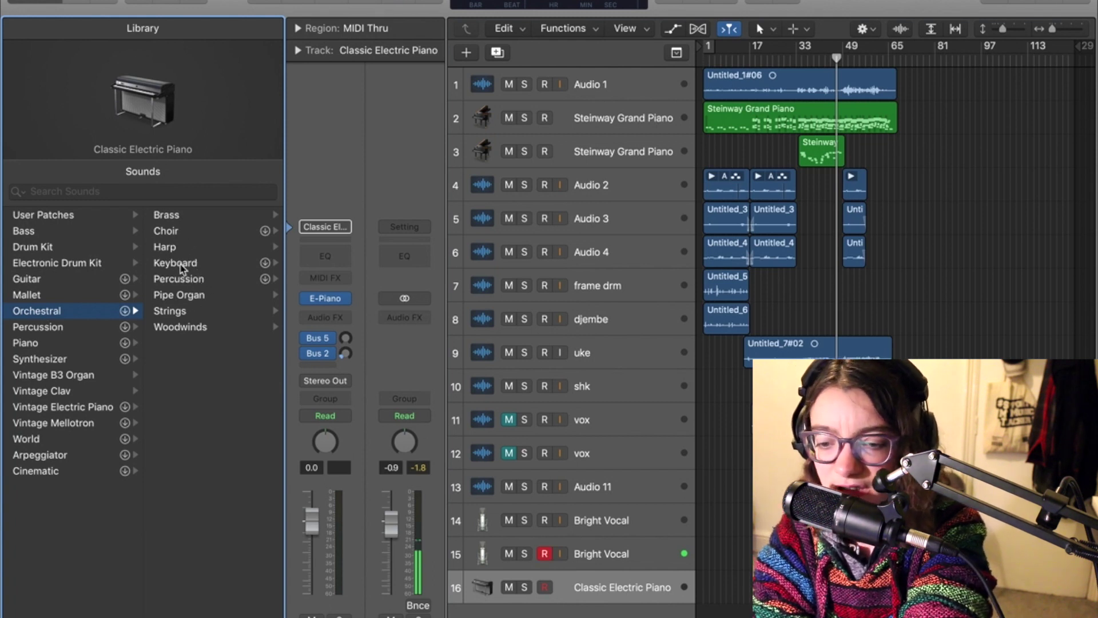
left_click(188, 278)
left_click(183, 231)
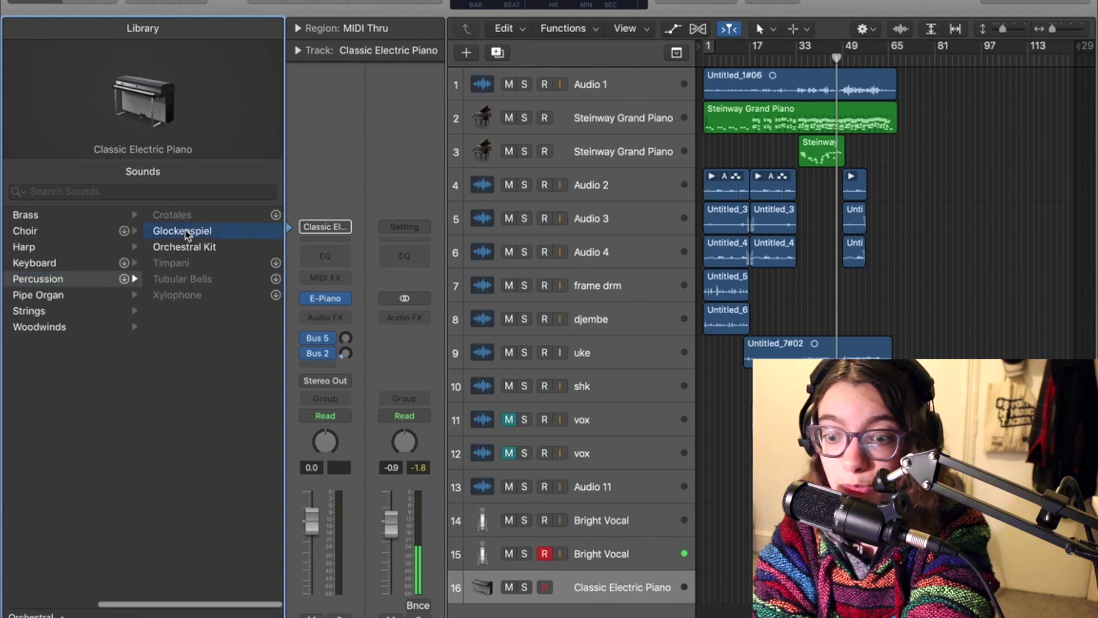
Record a glockenspiel part from about bar 33 and pull the project end back closer to the last regions.
key("space")
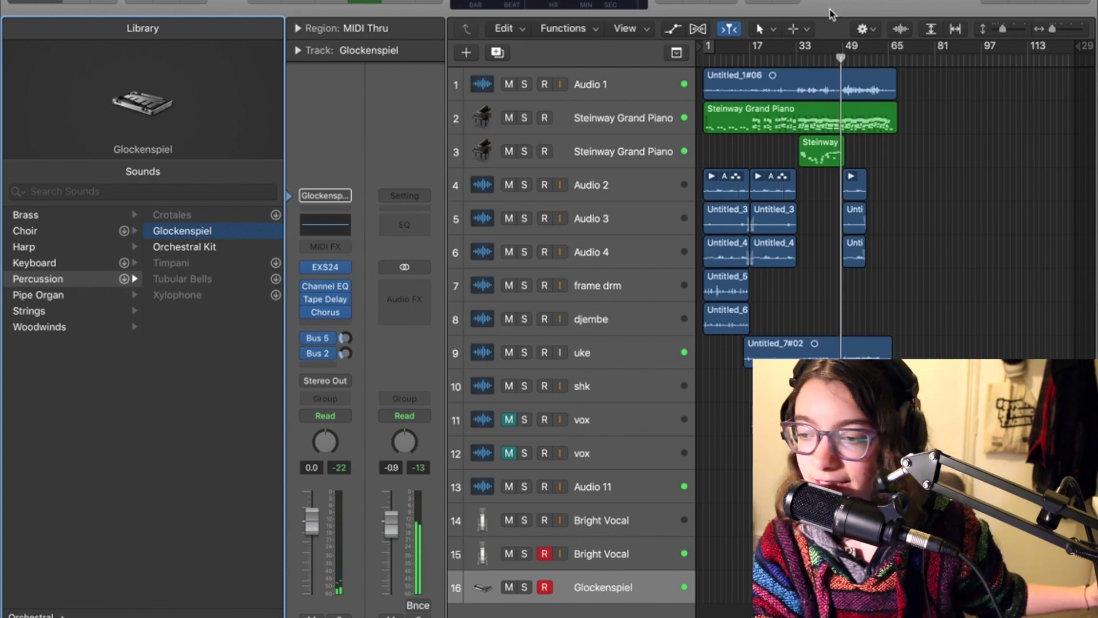
left_click(797, 59)
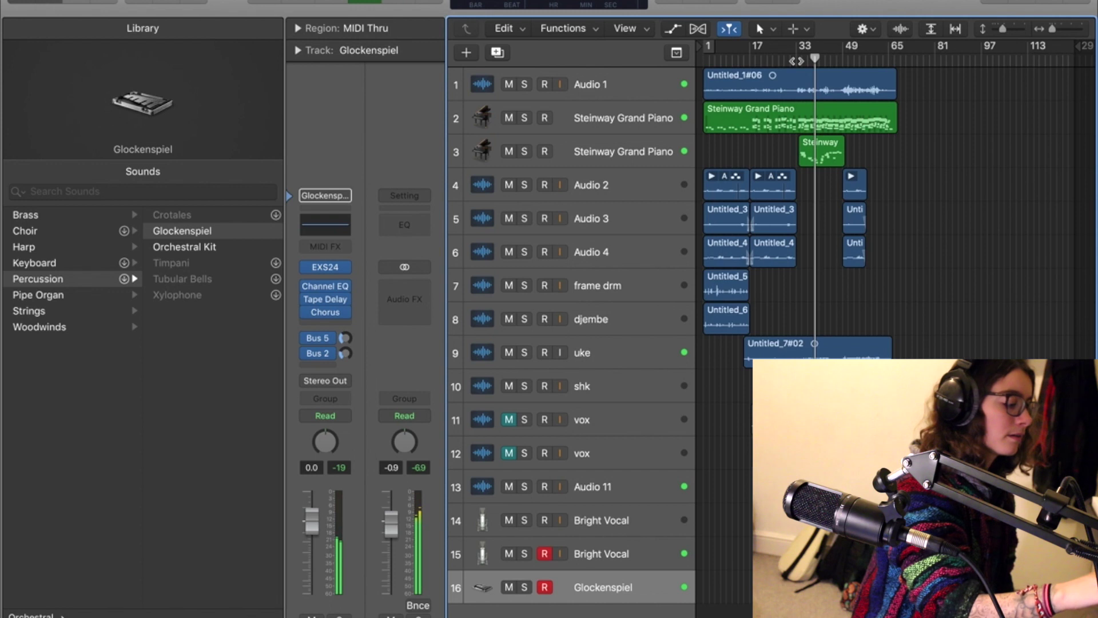
key("r")
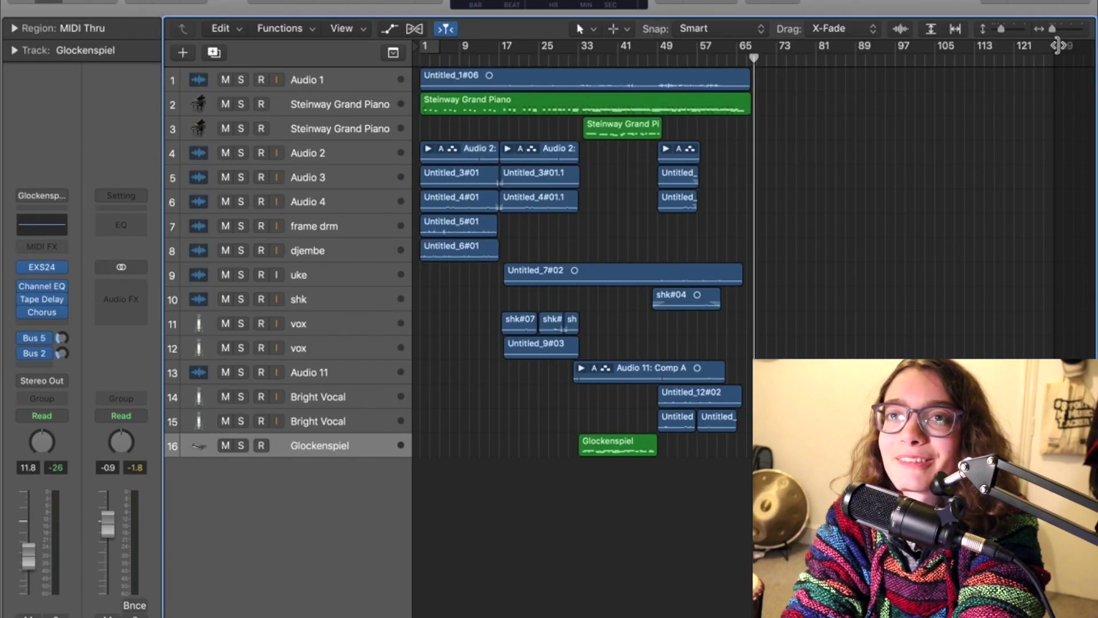
left_click_drag(1059, 45, 773, 57)
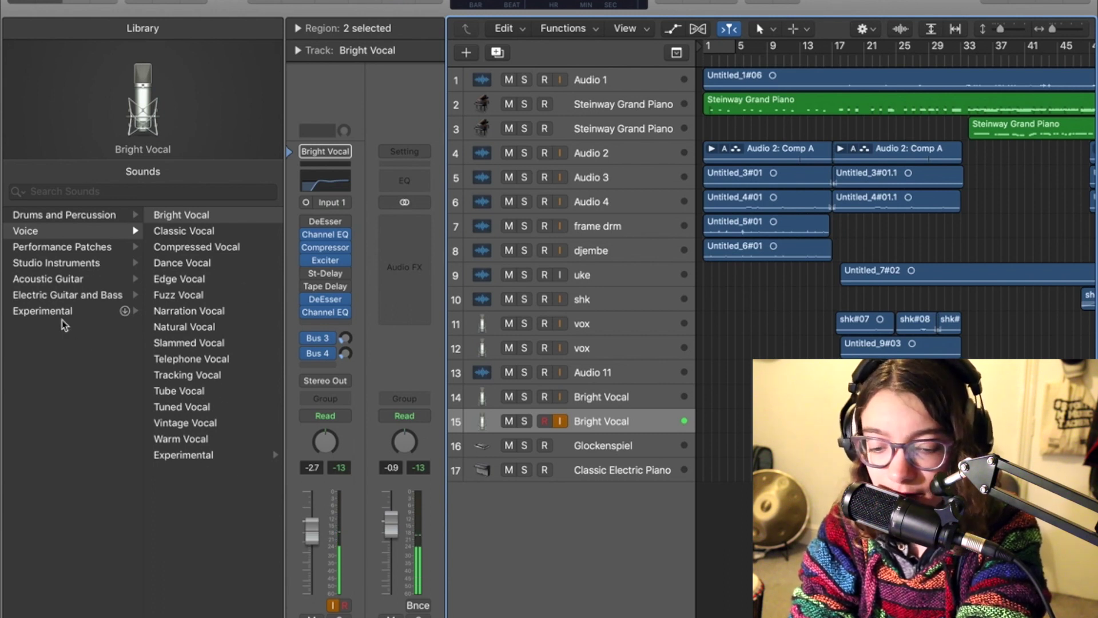
Load the Studio percussion kit on track 17, below the Glockenspiel track.
left_click(31, 216)
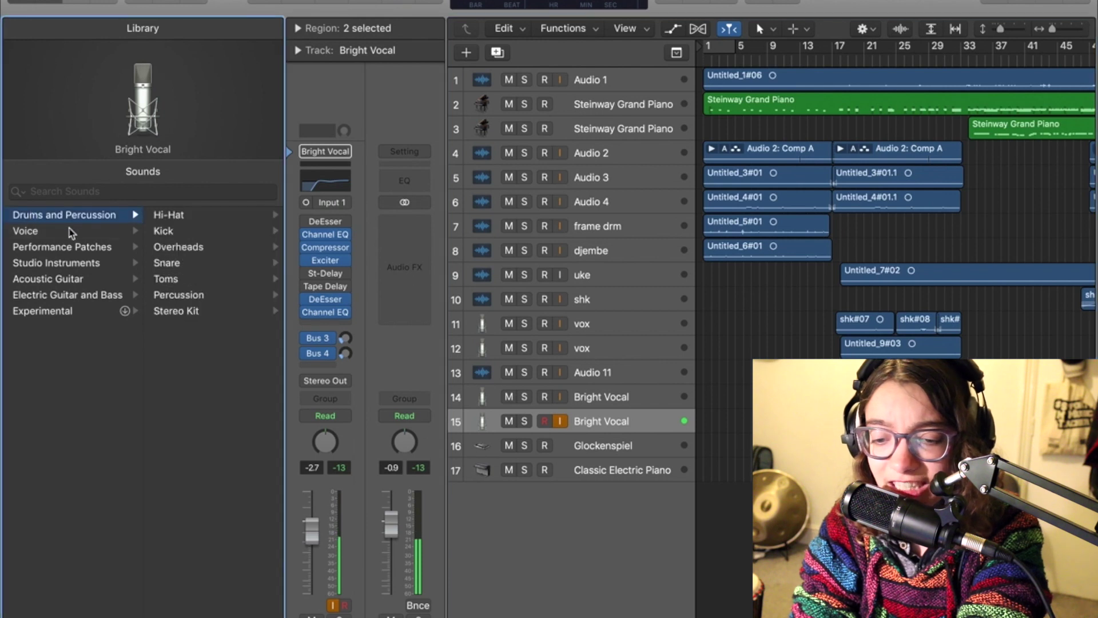
left_click(645, 479)
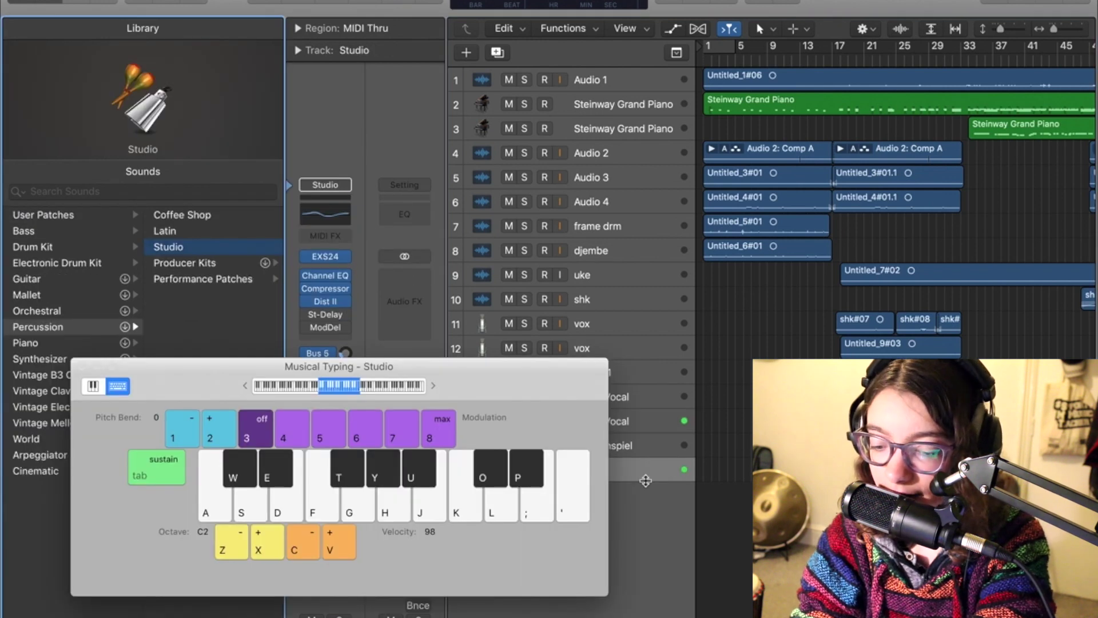
Audition the Studio kit sounds an octave higher with Musical Typing and record a percussion part around bars 33 to 36.
key("x")
key("apostrophe")
key("semicolon")
key("l")
key("k")
key("h")
key("k")
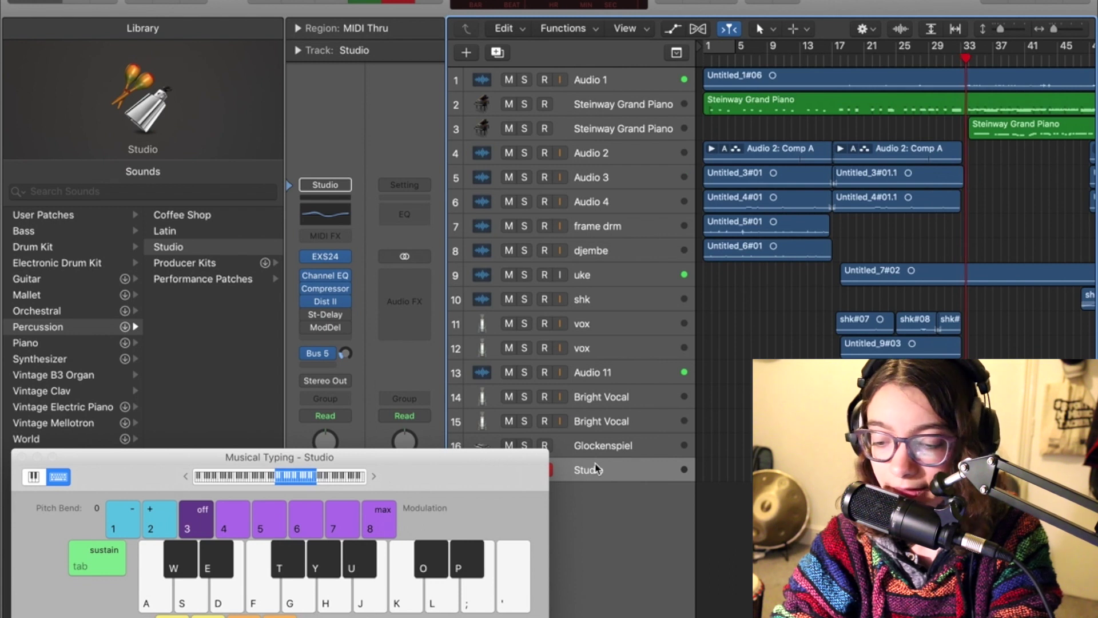
key("k")
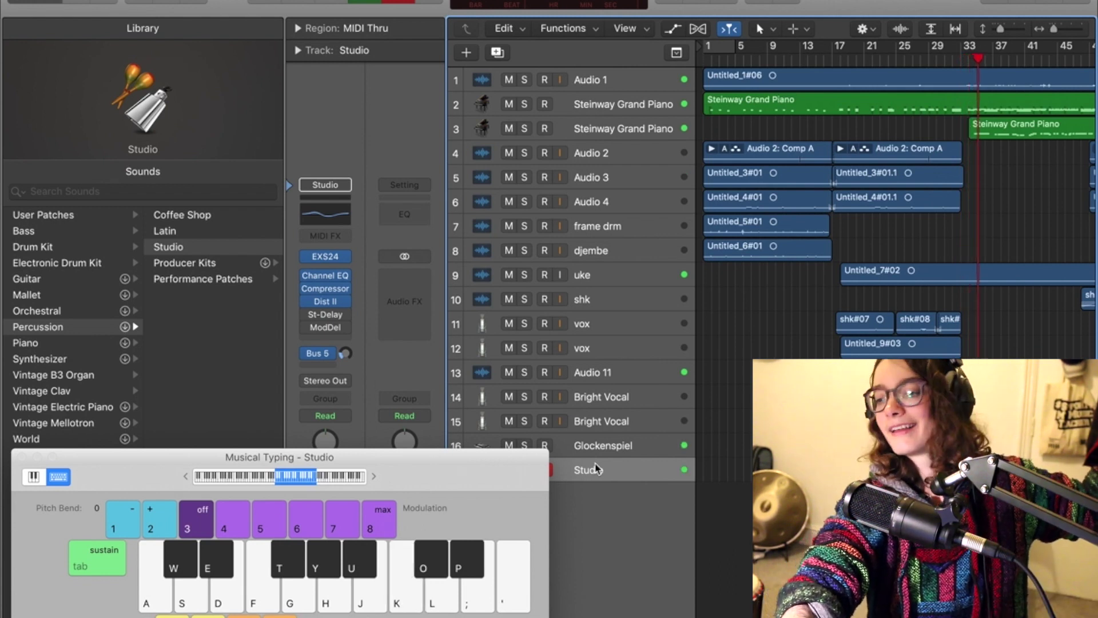
key("space")
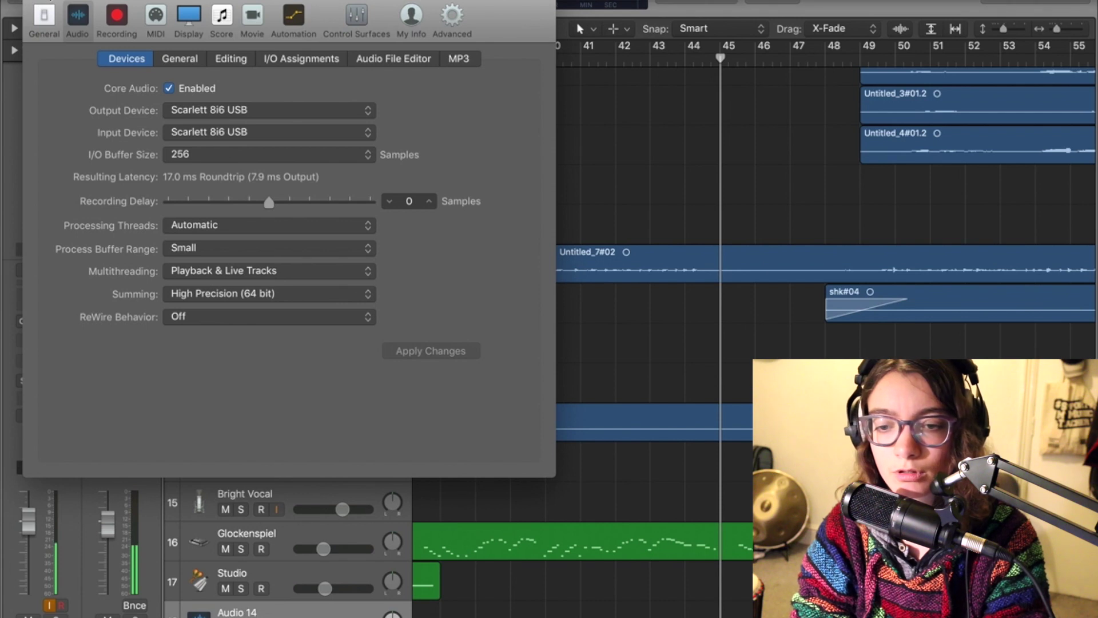
Close the audio preferences and record a take on Audio 14 starting at bar 45.
left_click(35, 2)
key("space")
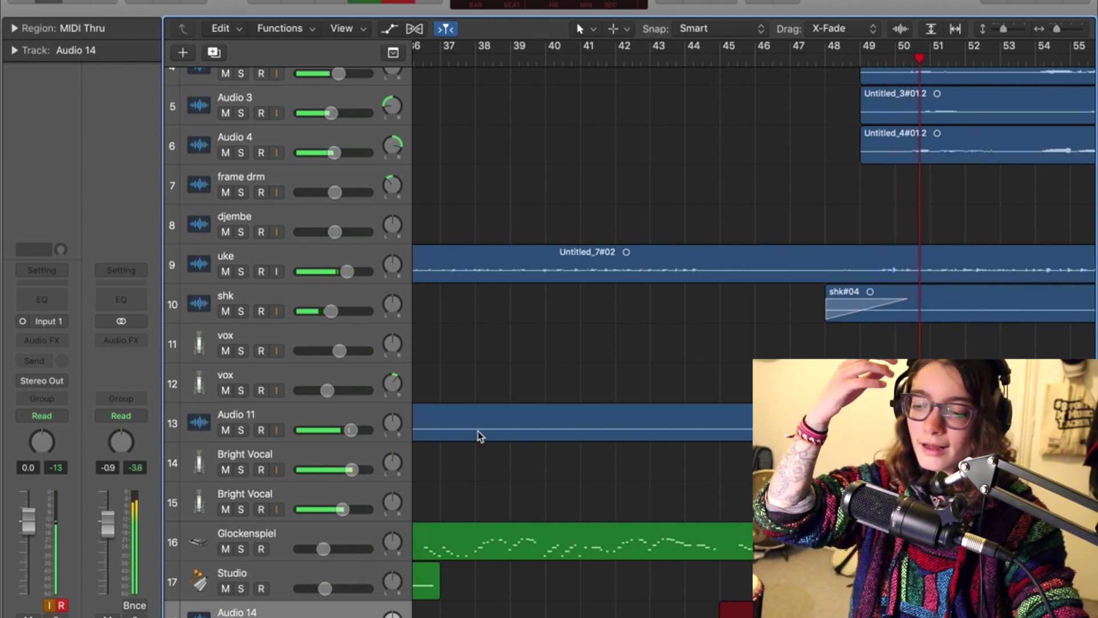
key("space")
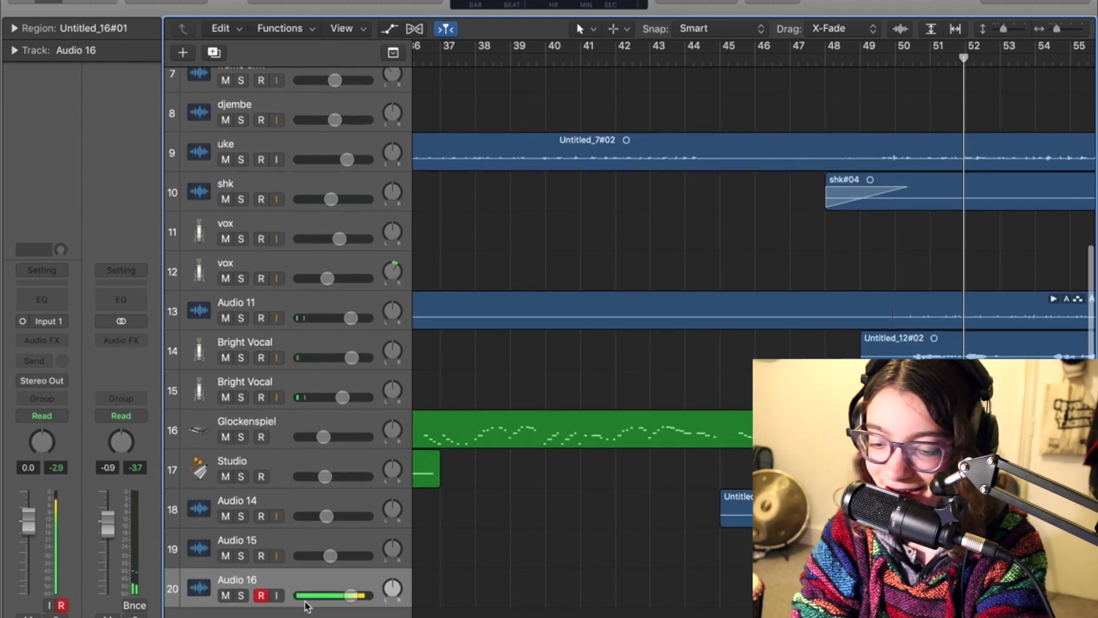
Duplicate the Audio 16 track as another audio track and record a take on it from about bar 47.
key("super+d")
left_click(801, 62)
key("r")
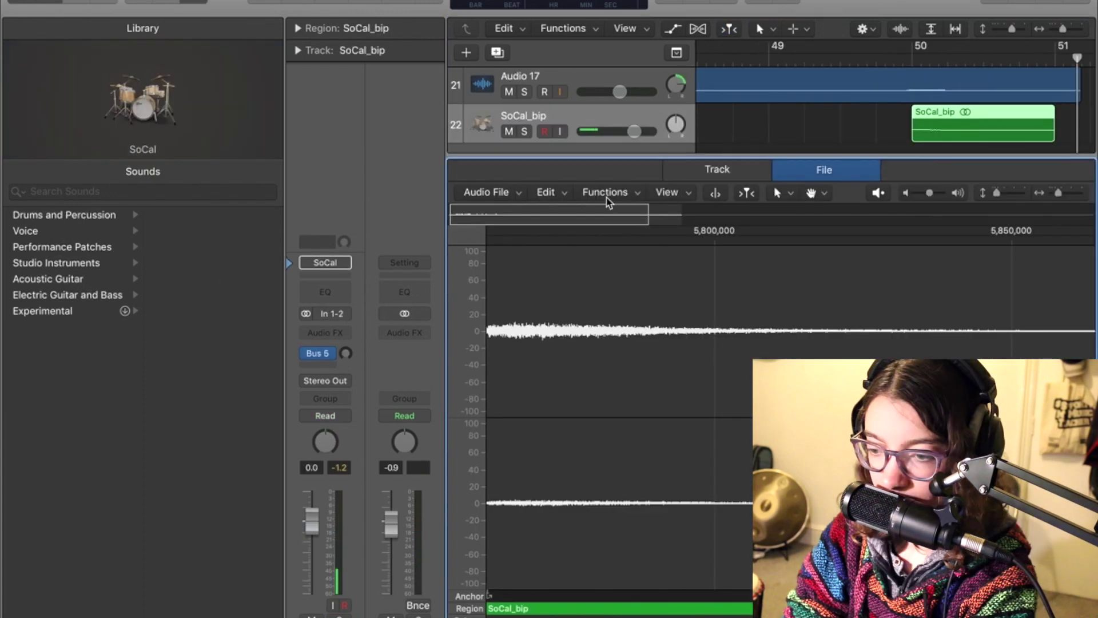
Apply an audio file function to the SoCal_bip drum recording at bar 50.
left_click(606, 193)
left_click(607, 282)
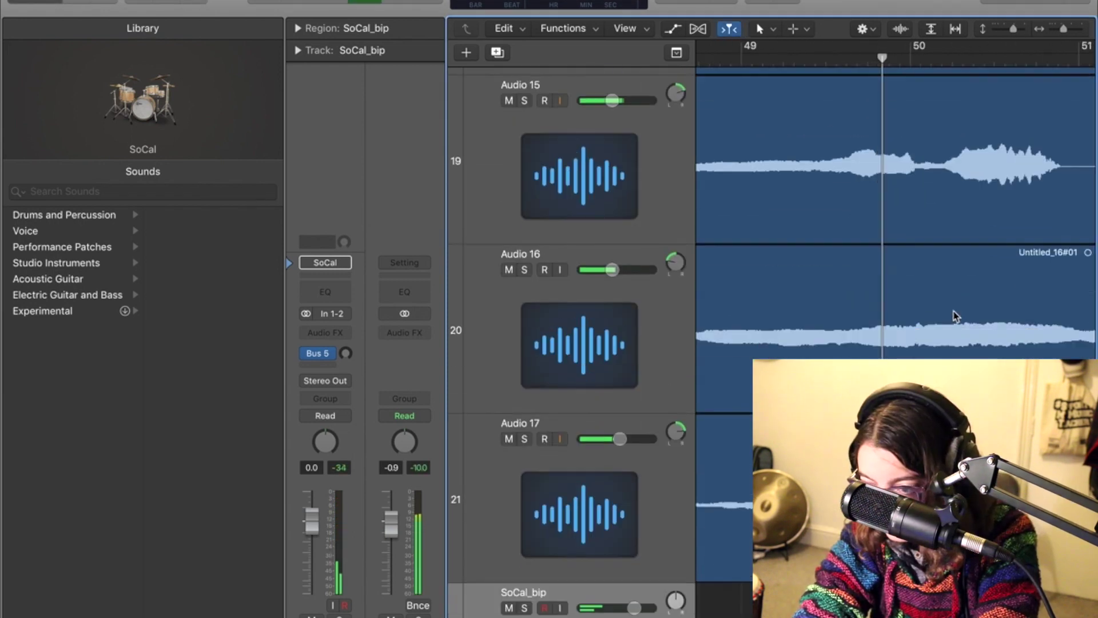
Play back the mix from bar 49 to check the PlatinumVerb reverb on SoCal_bip, and close the plug-in.
scroll(954, 317, "down", 3)
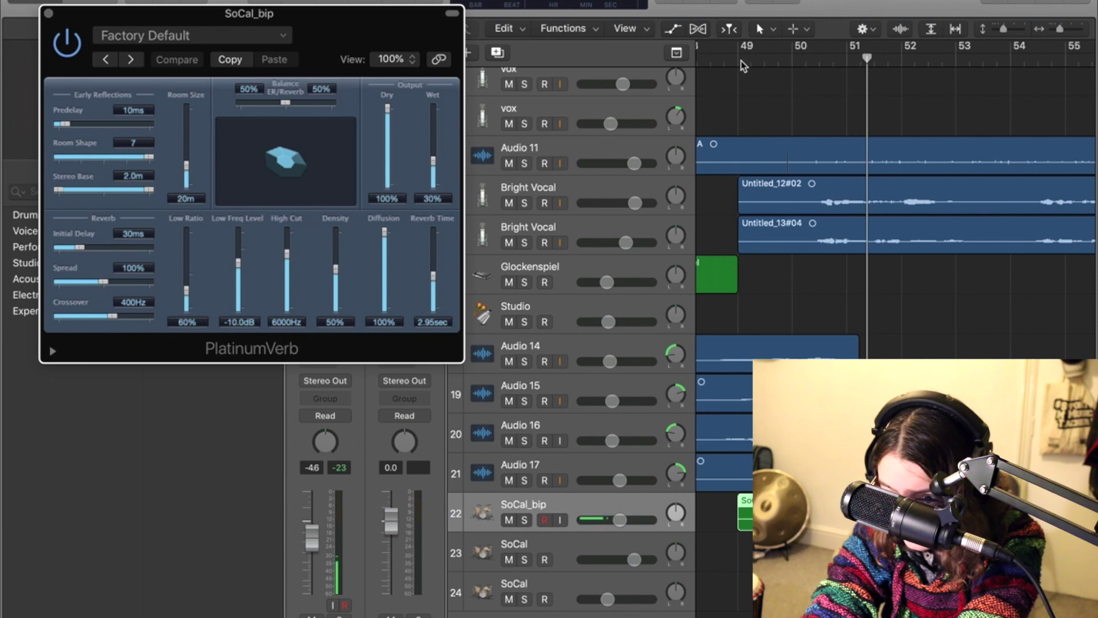
left_click(744, 66)
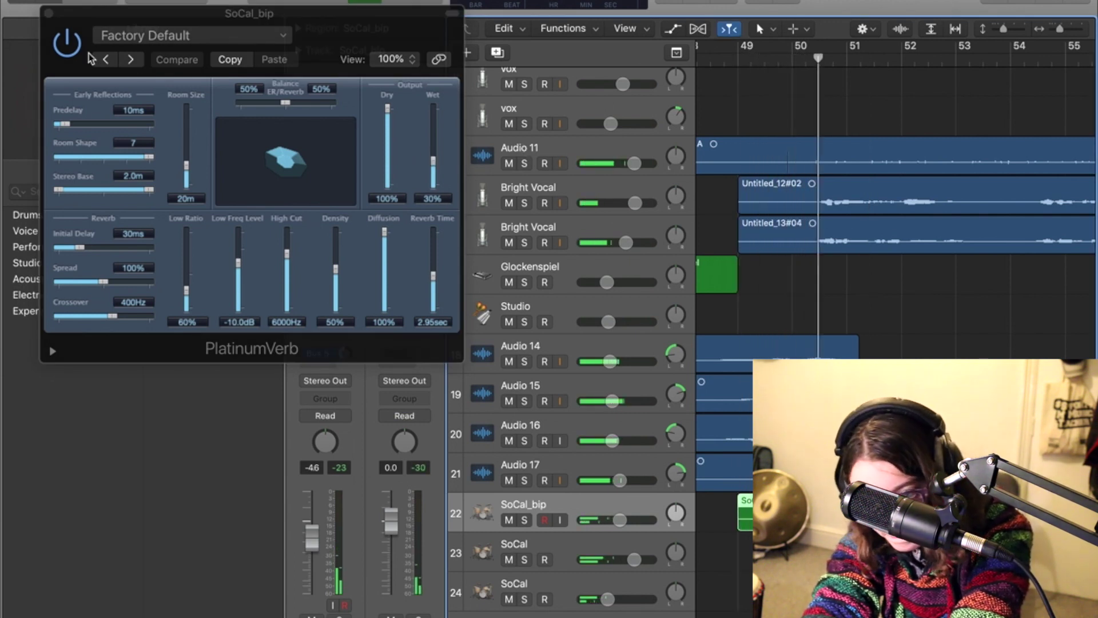
key("super+w")
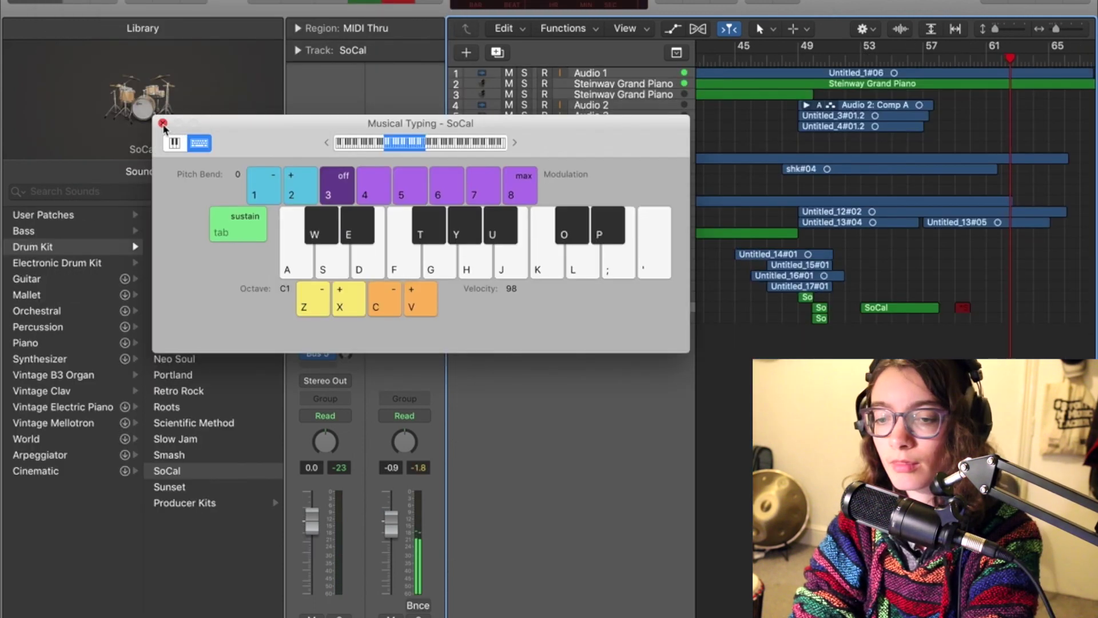
Close Musical Typing after the SoCal drum take and fit the whole arrangement in view.
key("super+k")
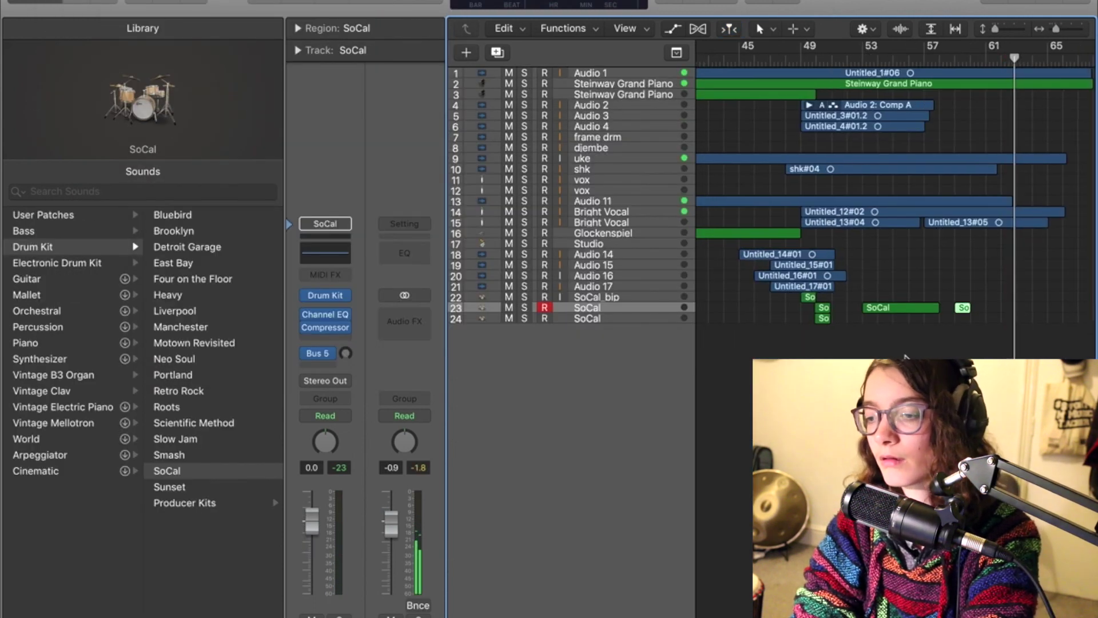
key("z")
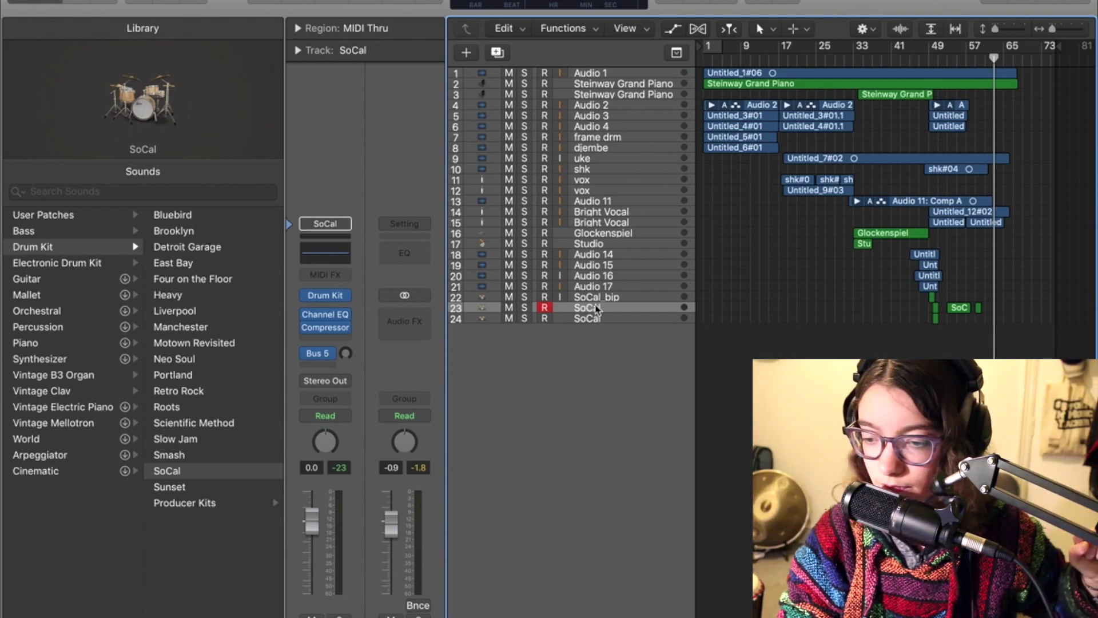
Select the Audio 17 track, make the tracks taller and move the project end back to about bar 71.
left_click(595, 290)
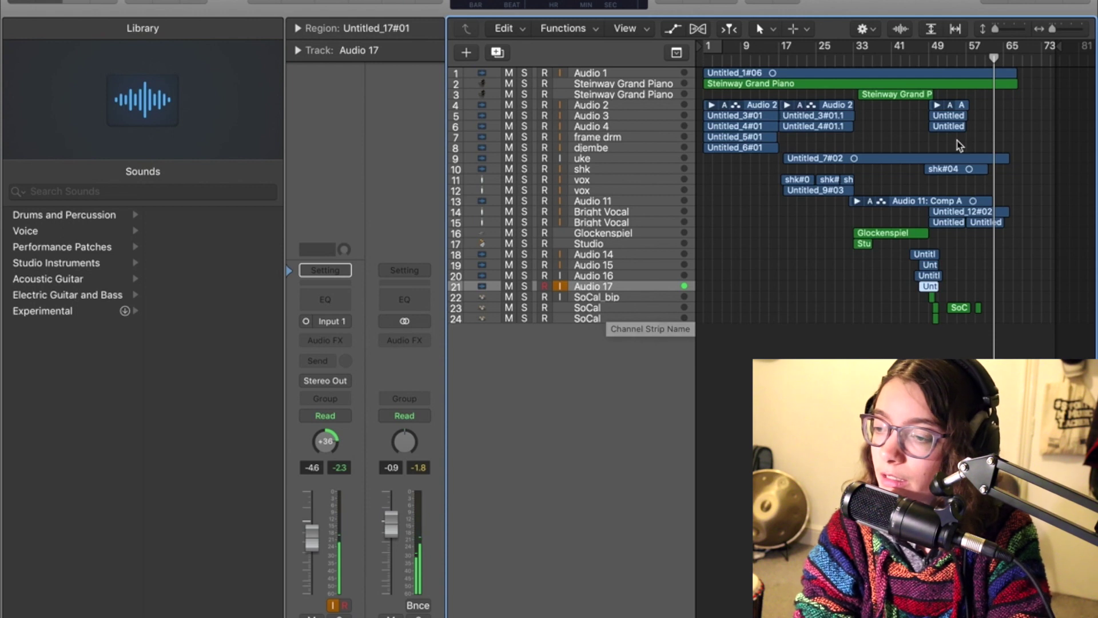
mouse_move(998, 29)
left_mouse_down()
mouse_move(1014, 30)
mouse_move(1000, 31)
left_mouse_up()
left_click(1000, 31)
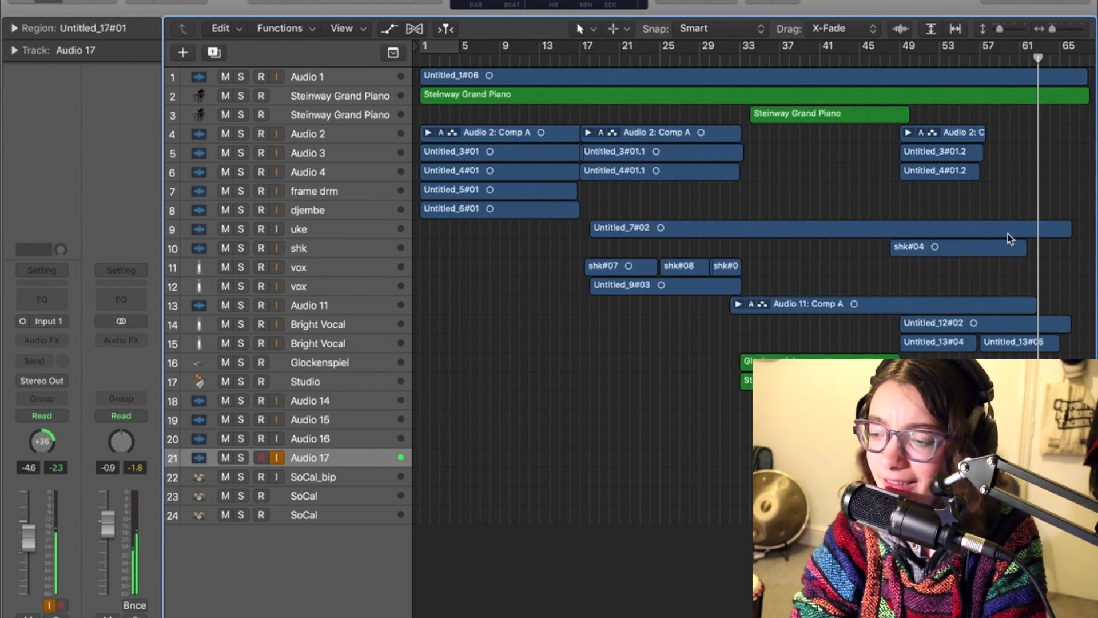
key("super+Left")
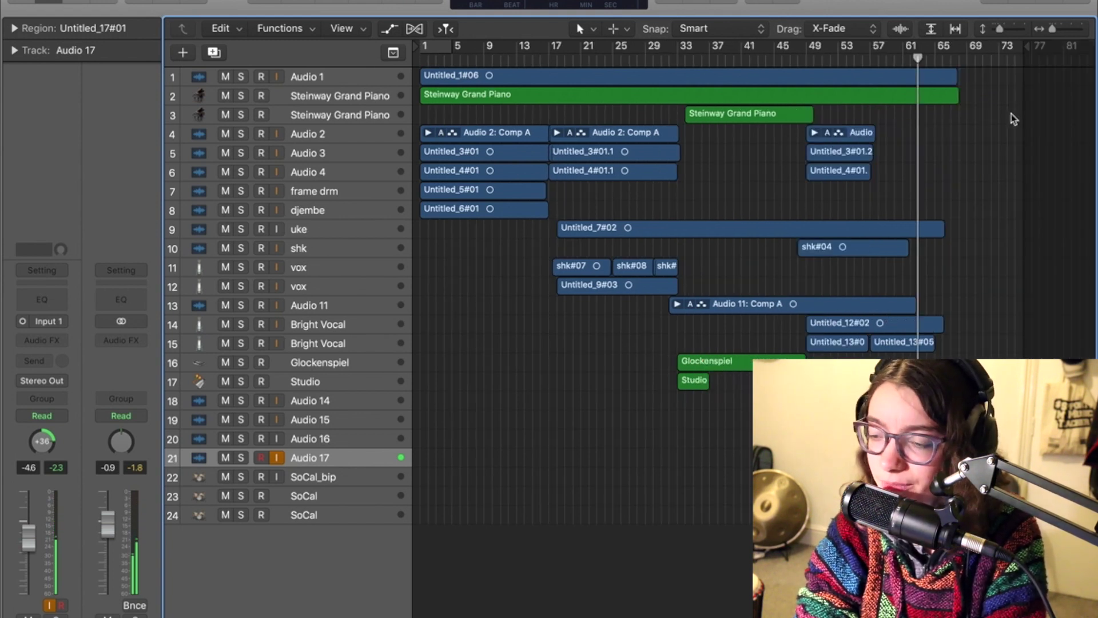
left_click_drag(1027, 46, 999, 46)
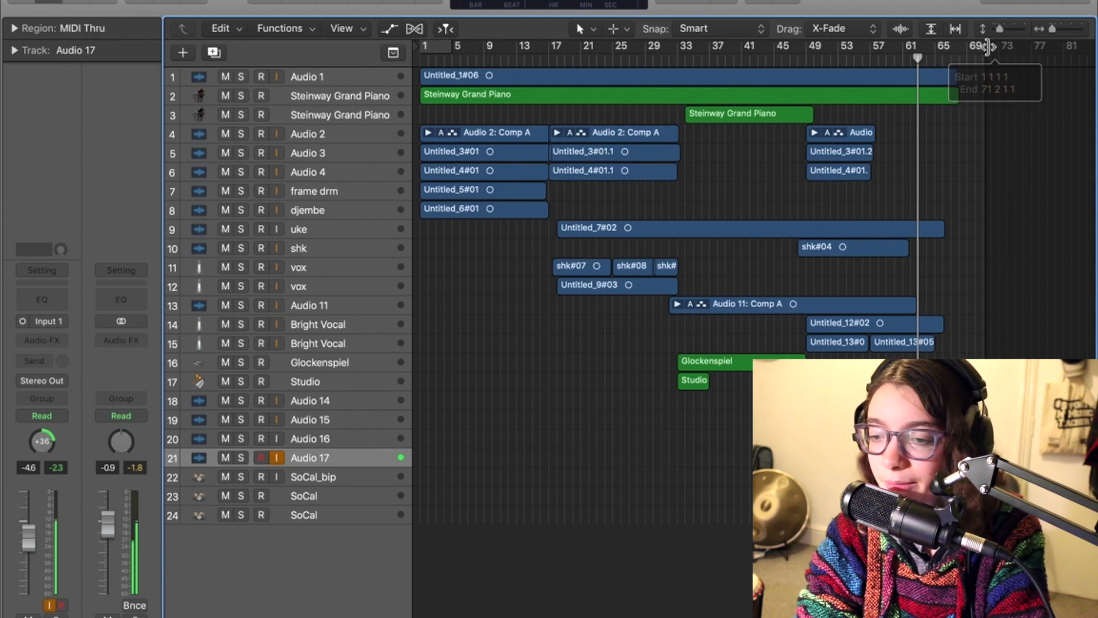
Play the finished song from the beginning and stop playback at about bar 69.
left_click(789, 232)
left_click(774, 272)
key("Return")
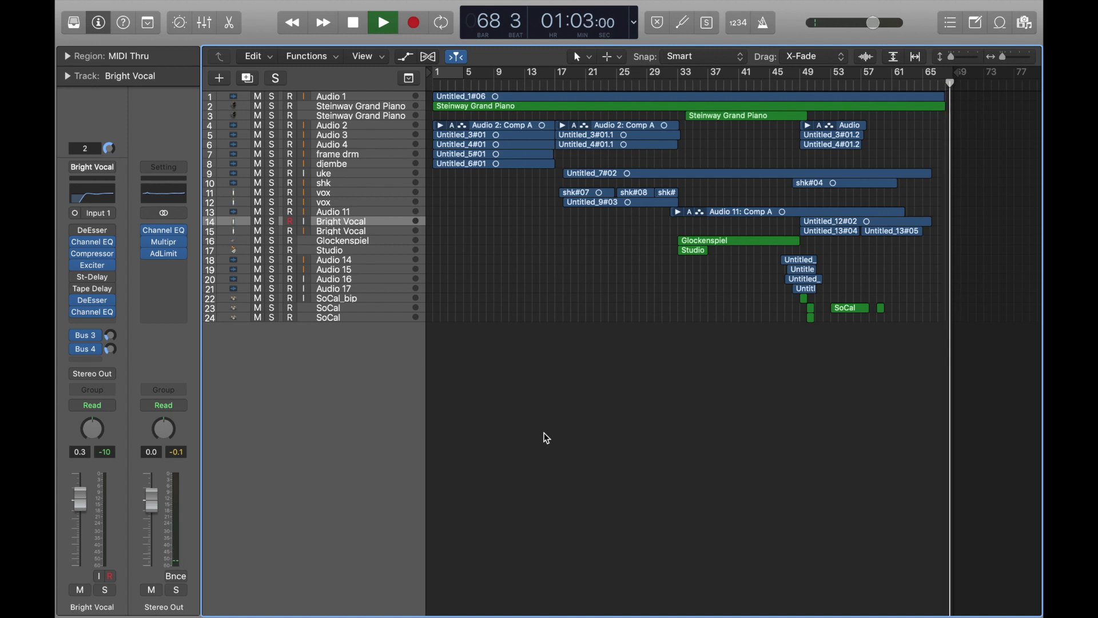
key("space")
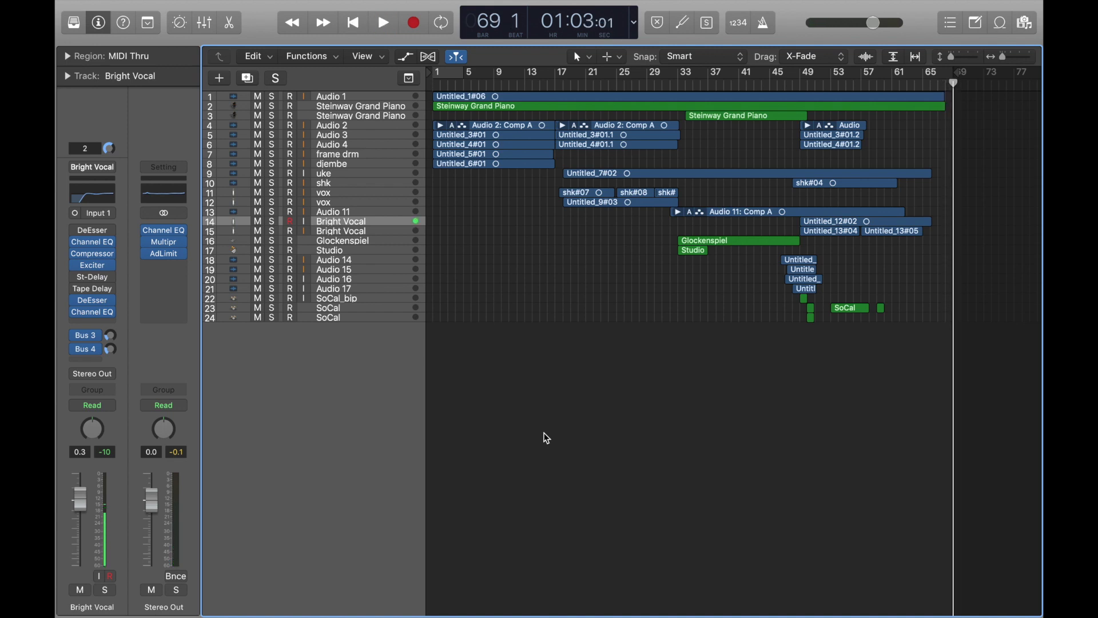